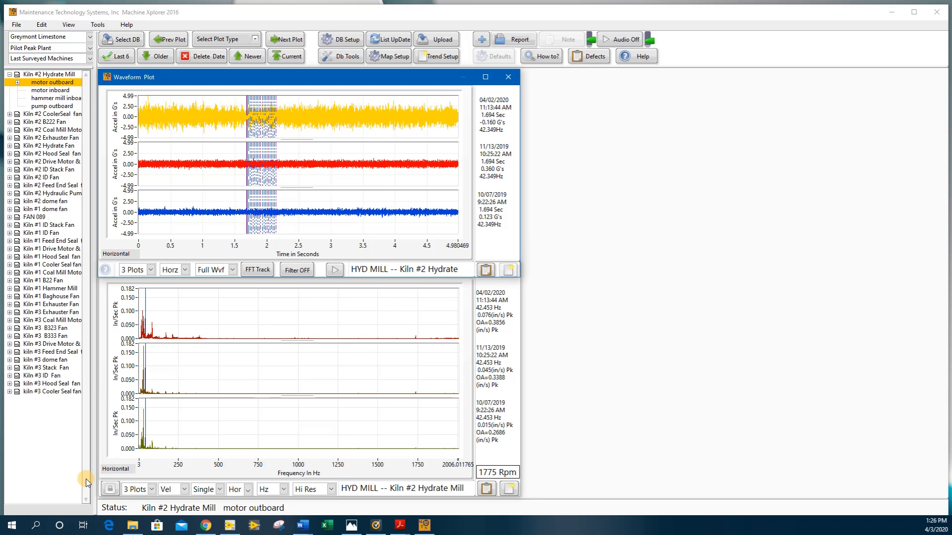
# Move the cursor of the three-date spectrum plot to the low-frequency peaks at about 21.6 Hz.
pyautogui.click(303, 371)
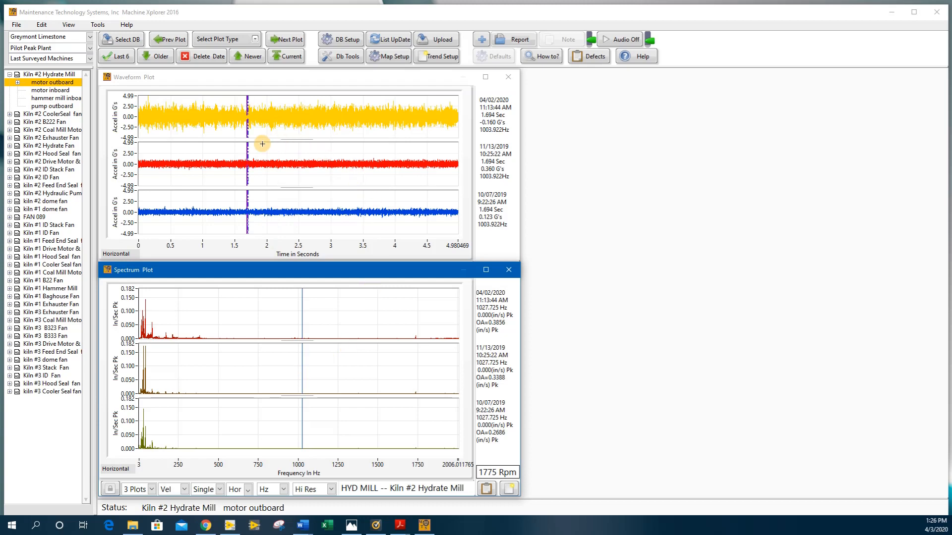
pyautogui.moveTo(301, 306); pyautogui.dragTo(141, 302)
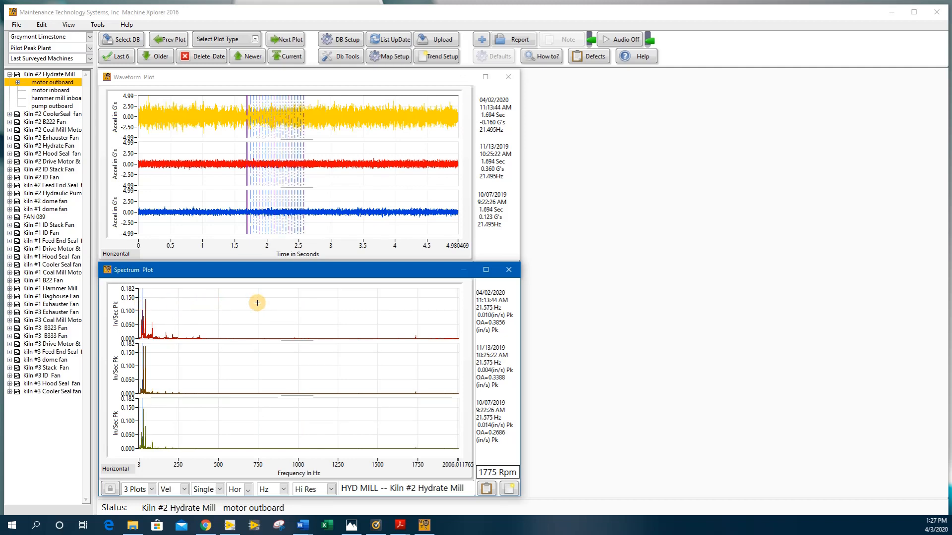
# Add a second, smaller Waveform Plot in the free space beside the existing plots and set its measurement direction to High.
pyautogui.click(220, 40)
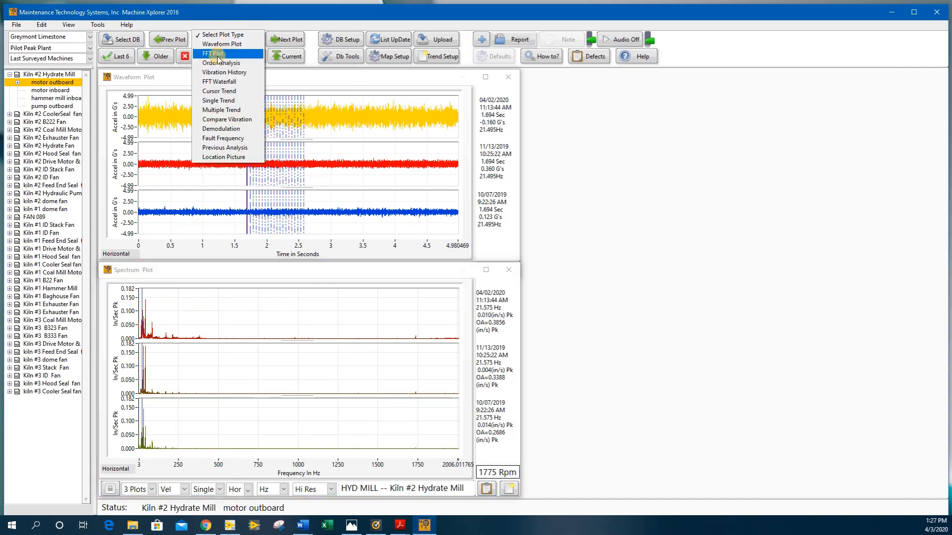
pyautogui.click(216, 46)
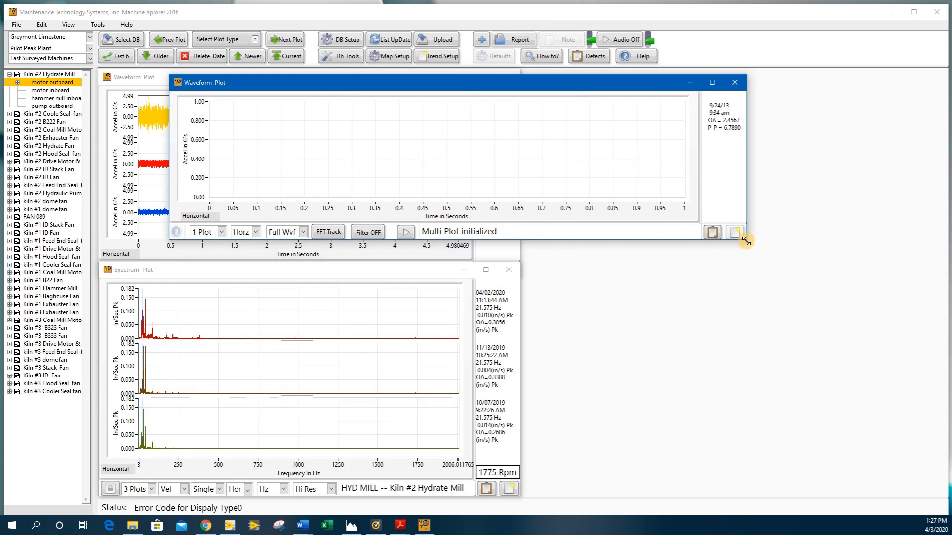
pyautogui.moveTo(746, 240); pyautogui.dragTo(380, 155)
pyautogui.moveTo(257, 85); pyautogui.dragTo(610, 13)
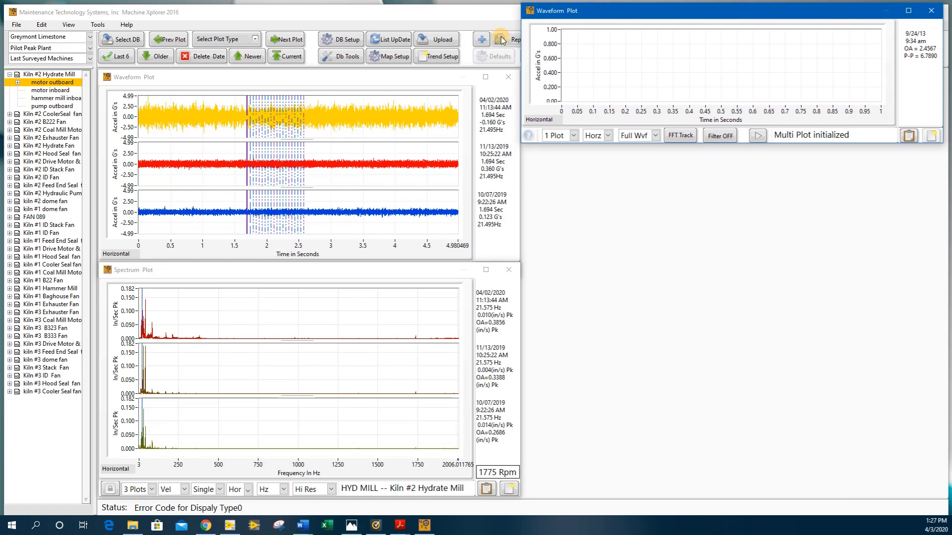
pyautogui.click(608, 136)
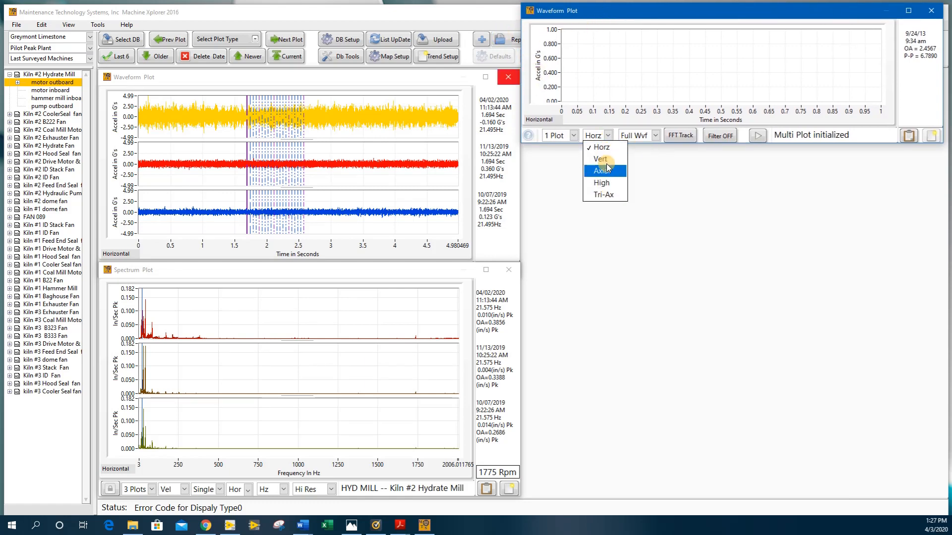
pyautogui.click(604, 183)
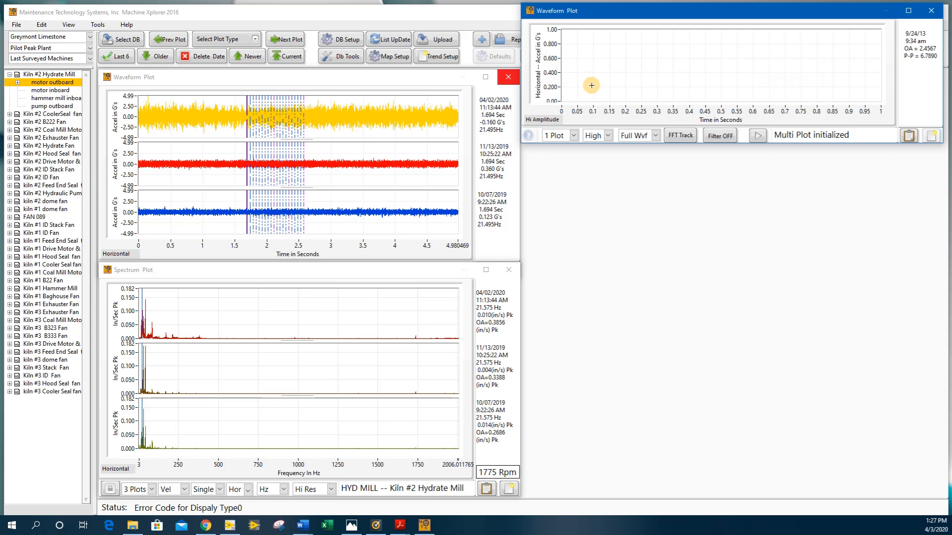
# Add a smaller FFT Plot directly below the new waveform plot and set its measurement direction to peak hold.
pyautogui.click(220, 39)
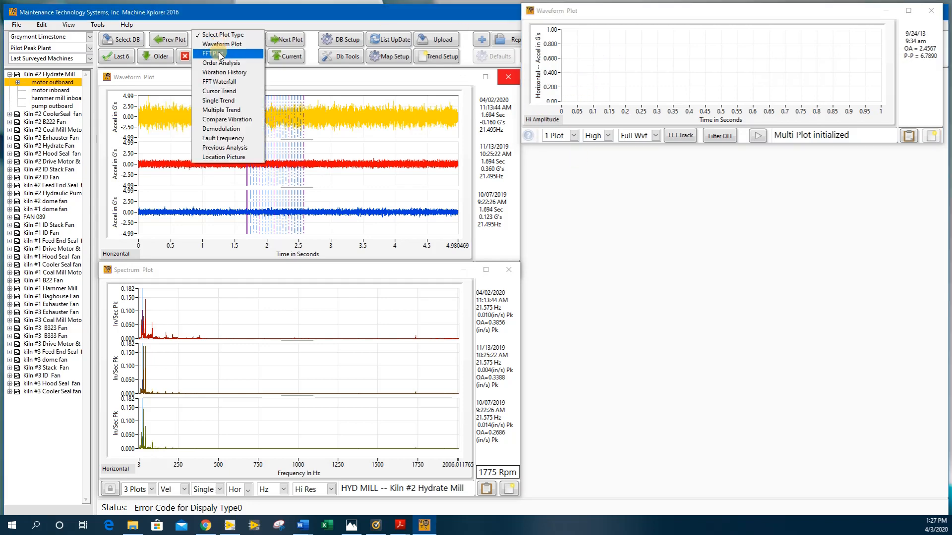
pyautogui.click(212, 35)
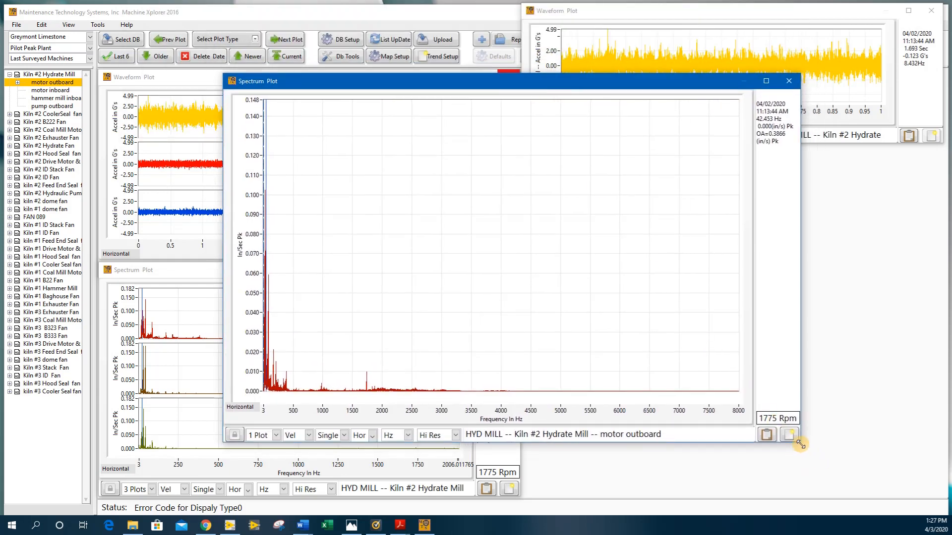
pyautogui.moveTo(800, 444); pyautogui.dragTo(644, 213)
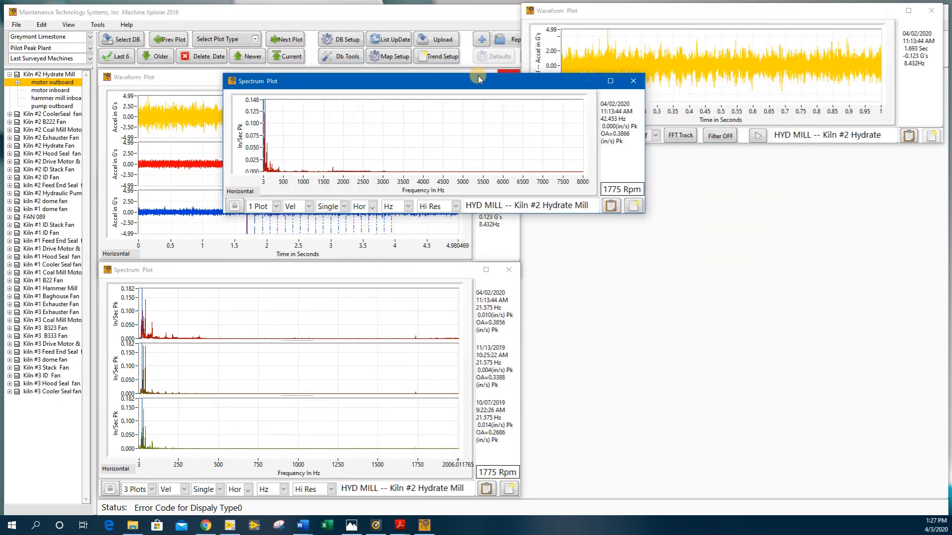
pyautogui.moveTo(478, 78); pyautogui.dragTo(729, 136)
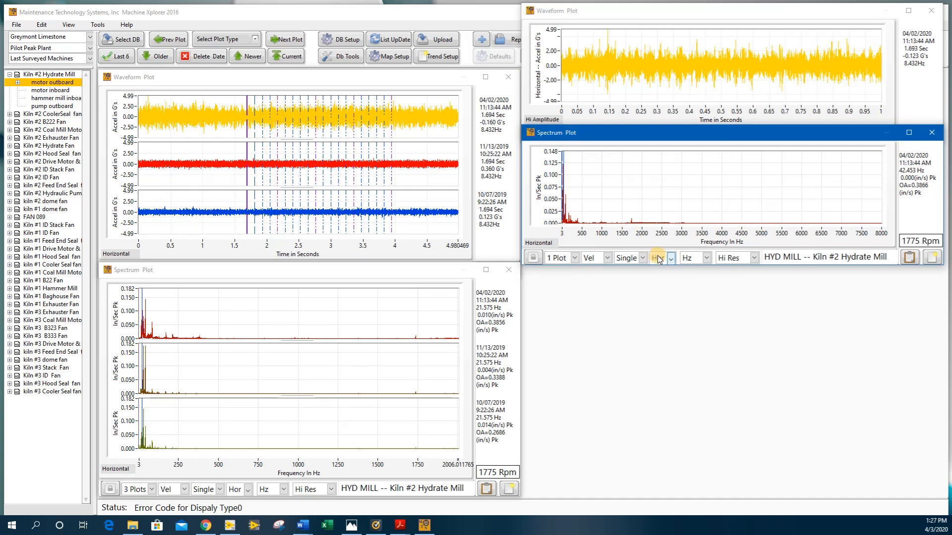
pyautogui.click(671, 258)
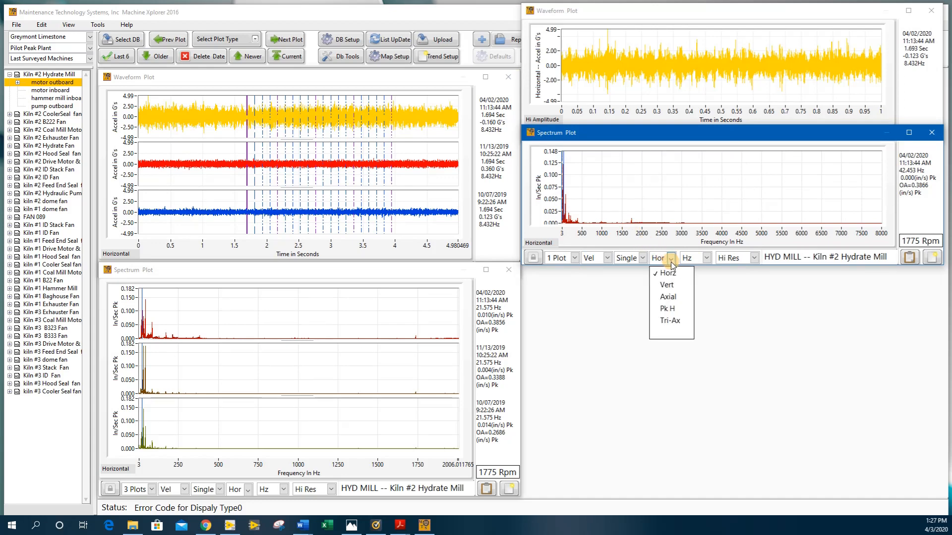
pyautogui.click(670, 313)
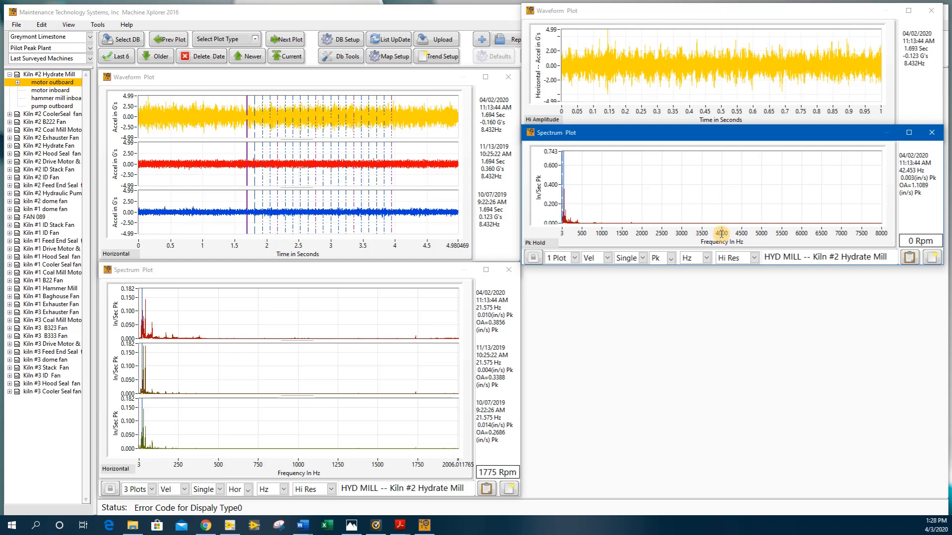
# Set the peak-hold spectrum's maximum frequency to 4000 Hz and place its cursor at about 620 Hz.
pyautogui.click(886, 233)
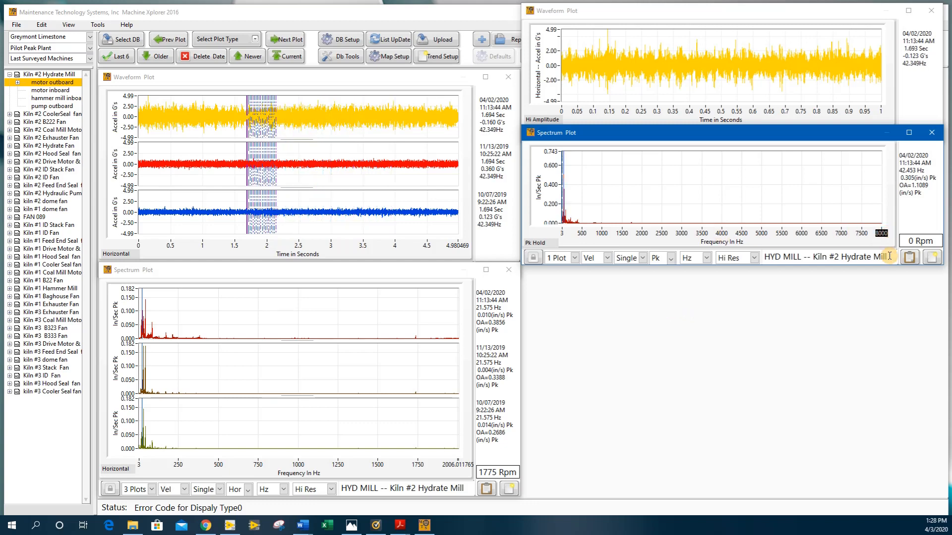
pyautogui.write('40')
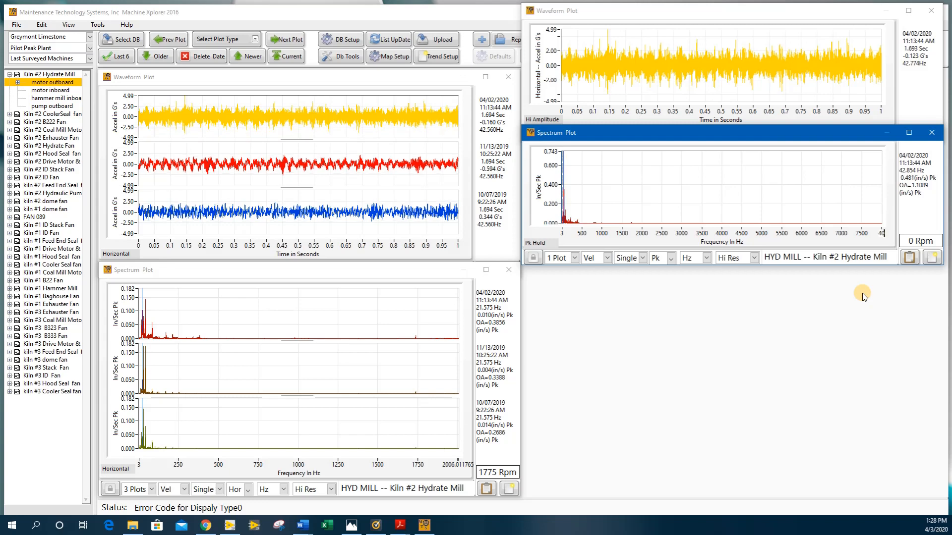
pyautogui.write('00')
pyautogui.press('Return')
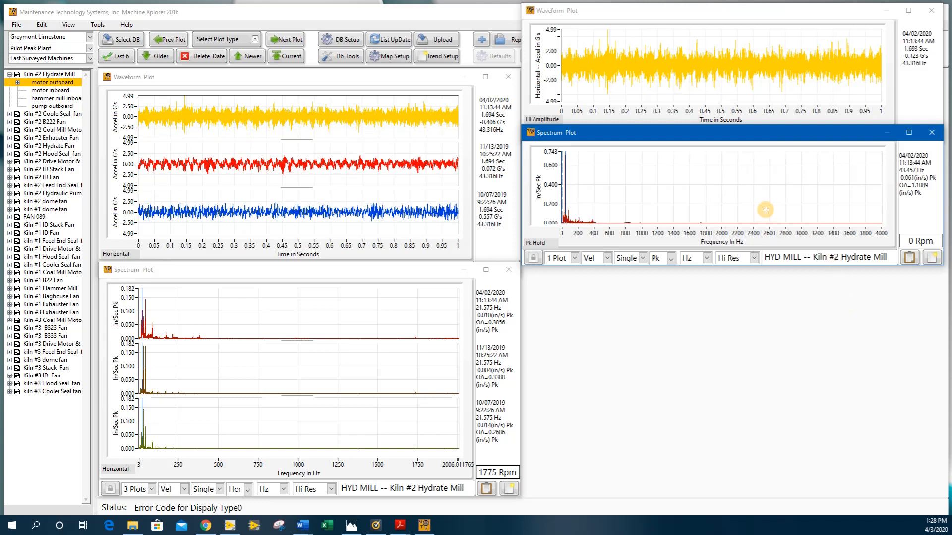
pyautogui.click(611, 177)
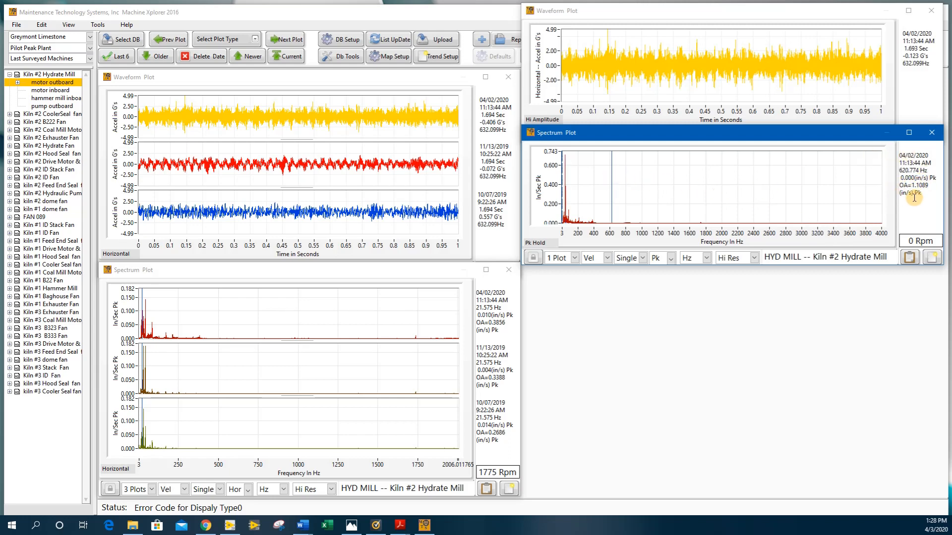
# Add a Demodulation plot with its filter band at about 1550 to 3550 Hz, and fit it below the peak-hold spectrum.
pyautogui.click(232, 40)
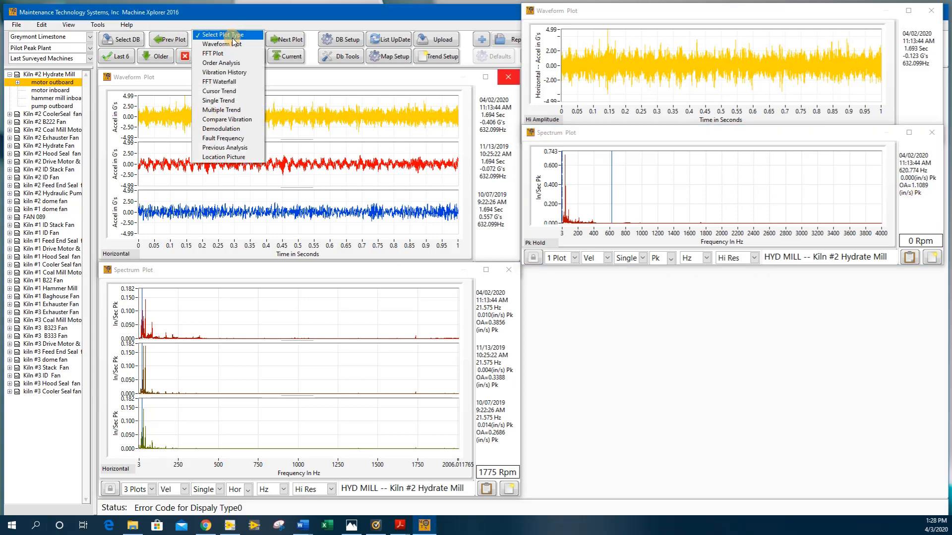
pyautogui.click(220, 129)
pyautogui.click(250, 23)
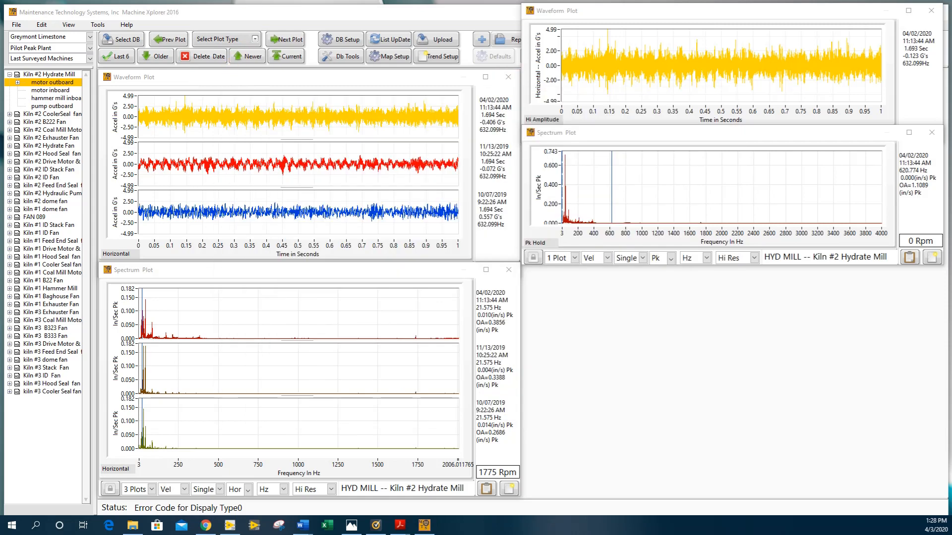
pyautogui.moveTo(475, 1); pyautogui.dragTo(475, 102)
pyautogui.moveTo(697, 140); pyautogui.dragTo(366, 150)
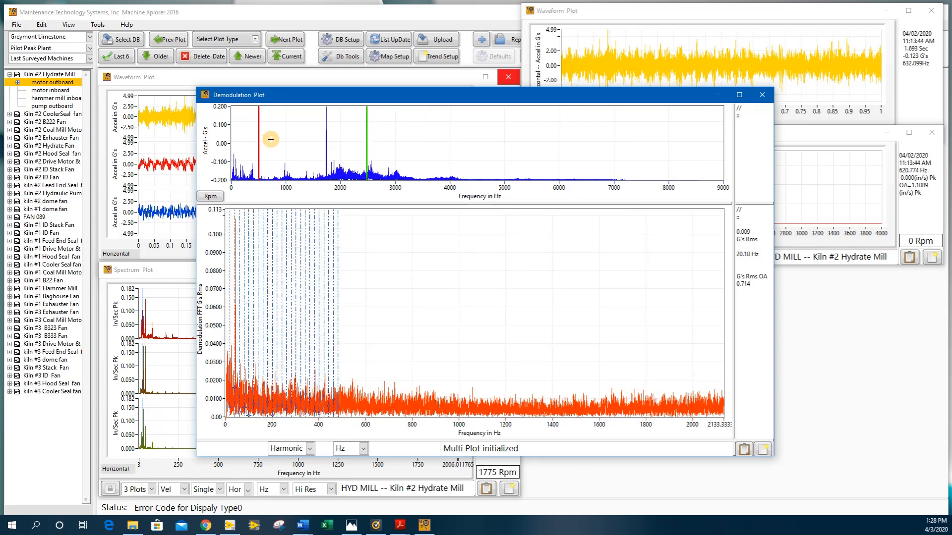
pyautogui.moveTo(258, 132); pyautogui.dragTo(316, 131)
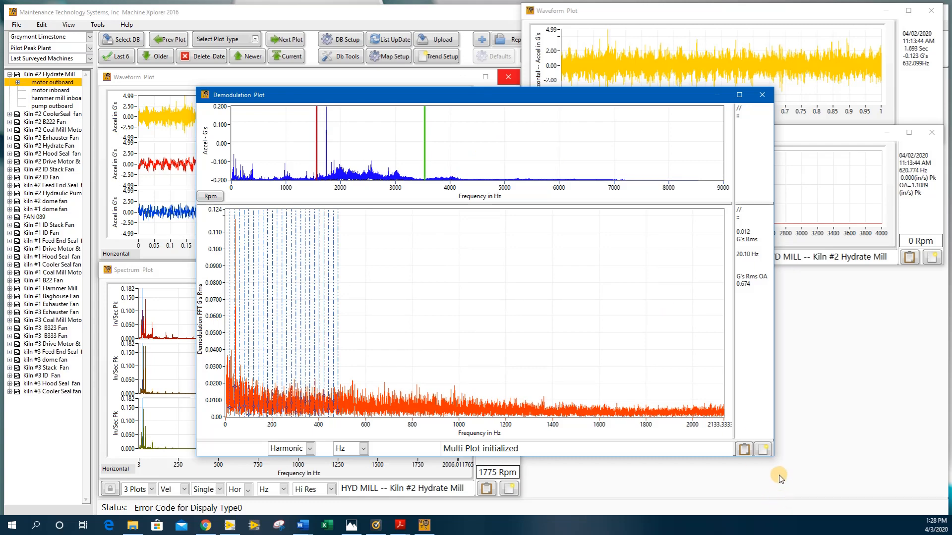
pyautogui.moveTo(771, 452); pyautogui.dragTo(619, 353)
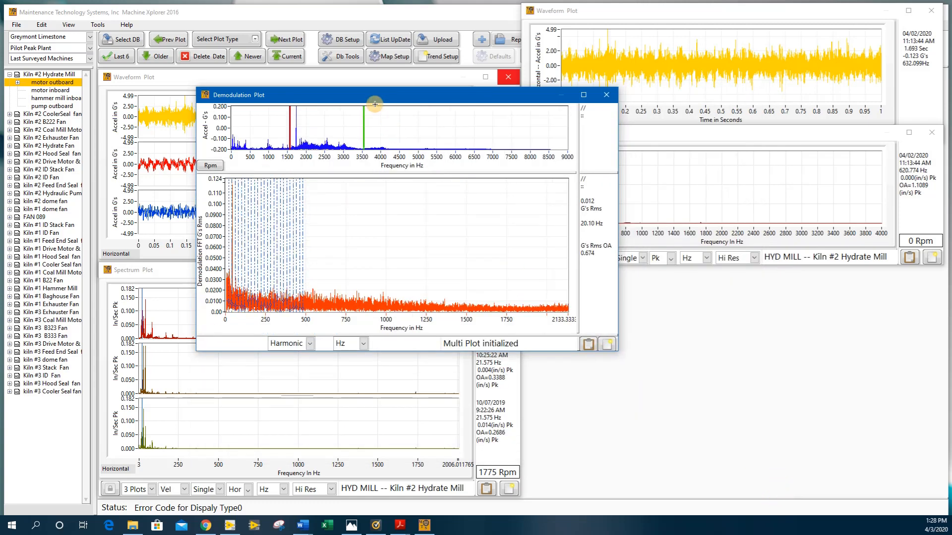
pyautogui.moveTo(367, 94); pyautogui.dragTo(693, 257)
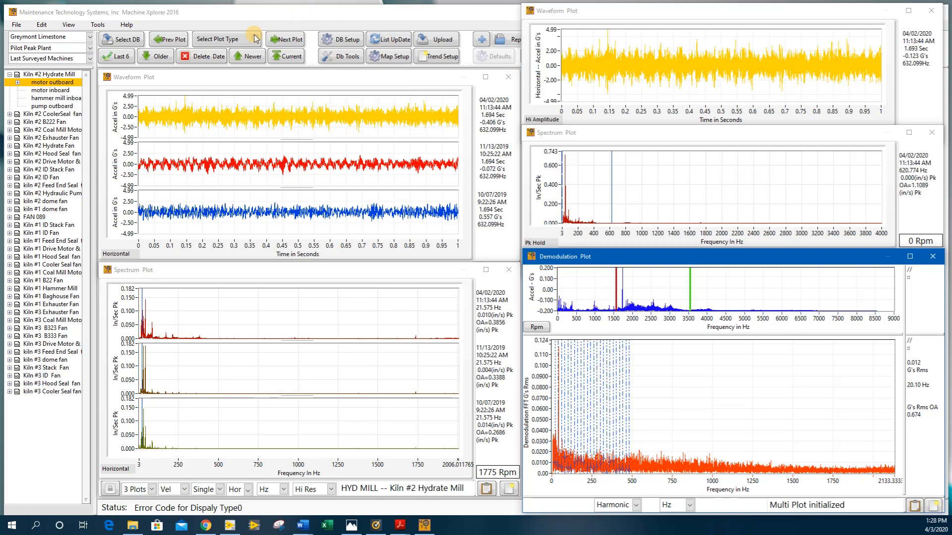
# Open the Previous Analysis report and park it partly off-screen so that only its alarm rating shows.
pyautogui.click(229, 39)
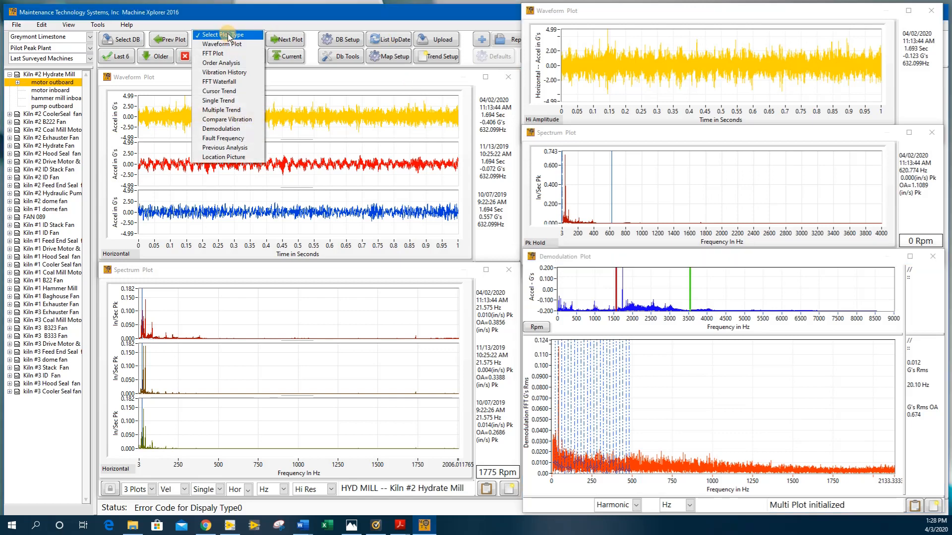
pyautogui.click(225, 148)
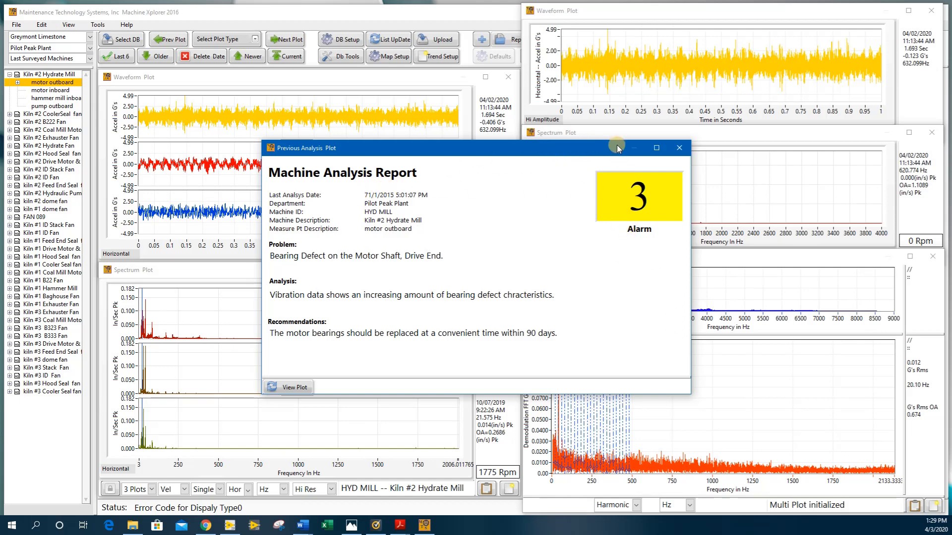
pyautogui.moveTo(590, 146); pyautogui.dragTo(10, 402)
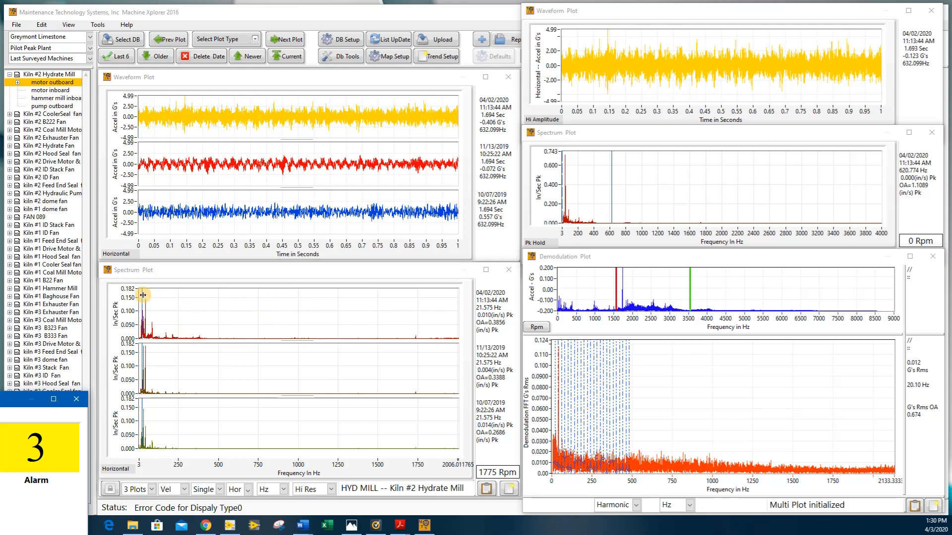
# Move the cursor of the three-date spectrum plot to about 278.5 Hz.
pyautogui.moveTo(143, 298); pyautogui.dragTo(182, 300)
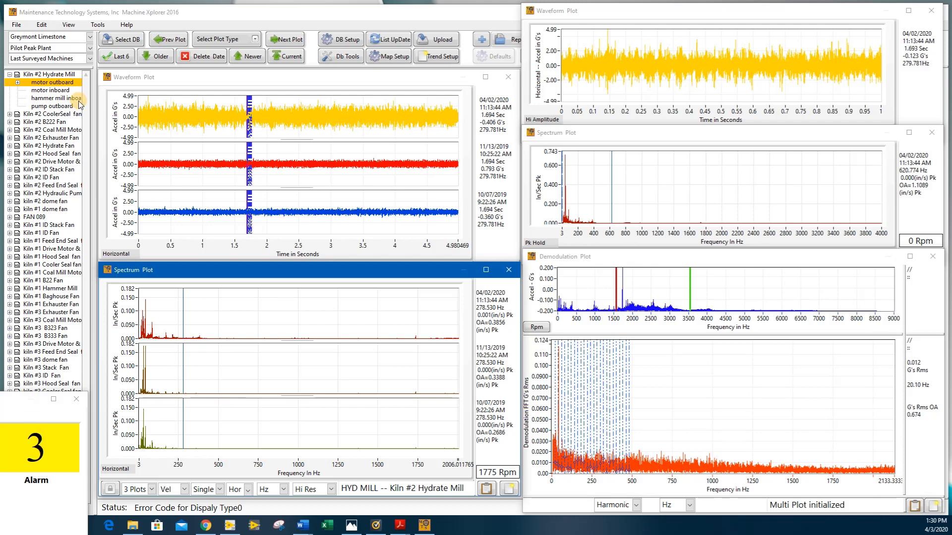
# Advance all plots to the motor inboard point, bring its analysis report into view, and park the report off-screen again.
pyautogui.click(292, 40)
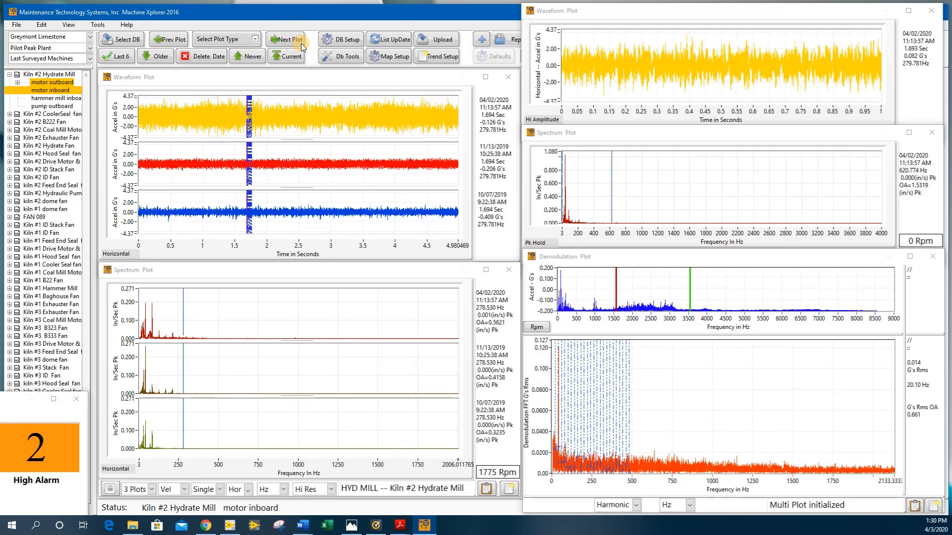
pyautogui.doubleClick(13, 399)
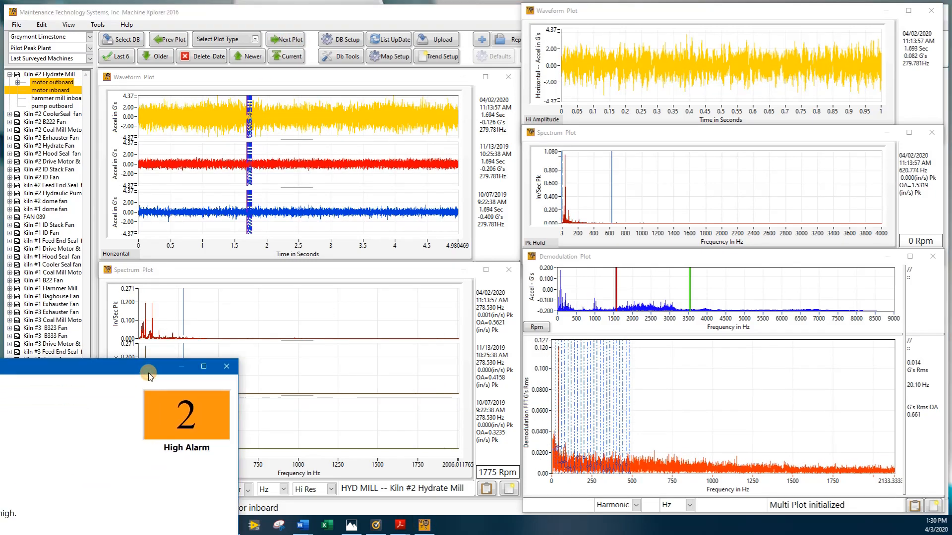
pyautogui.moveTo(377, 331); pyautogui.dragTo(3, 410)
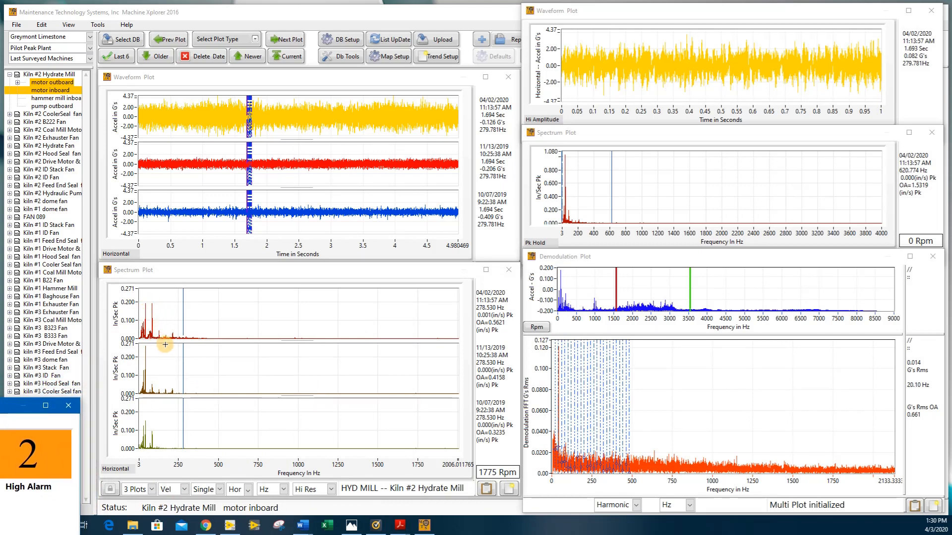
# Advance all plots to the hammer mill inboard measurement point of Kiln #2 Hydrate Mill.
pyautogui.click(297, 40)
pyautogui.click(288, 42)
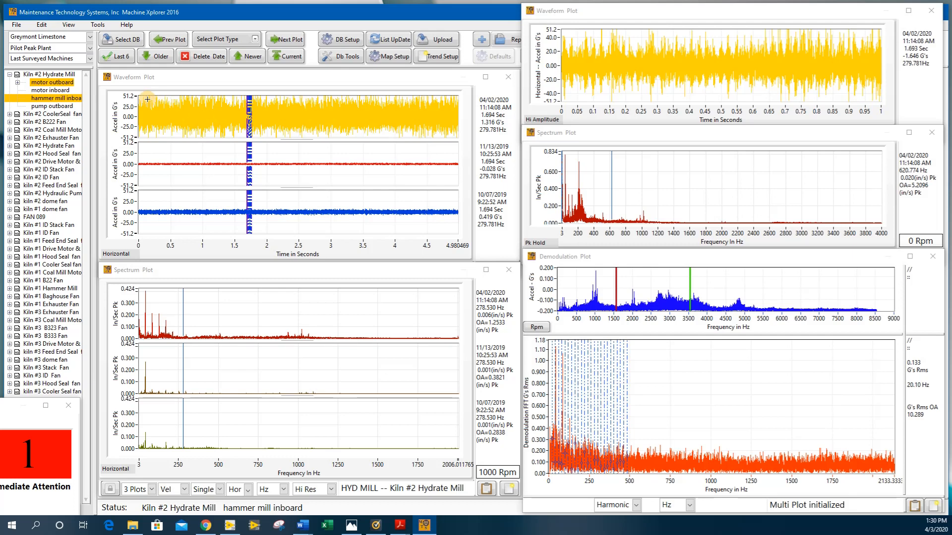
pyautogui.click(176, 162)
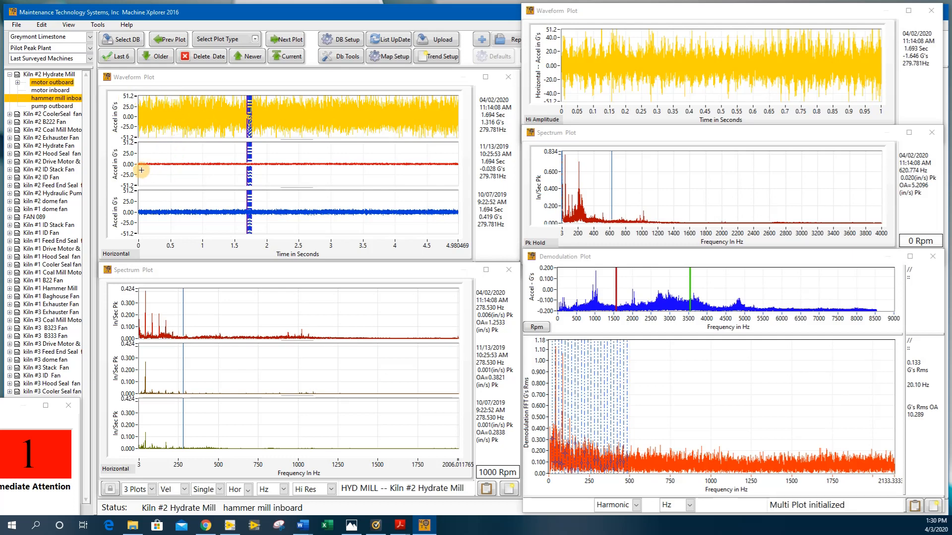
# Step the hammer mill inboard plots back to the older 11/13/2019 dataset for comparison and return to the 04/02/2020 dataset.
pyautogui.click(163, 56)
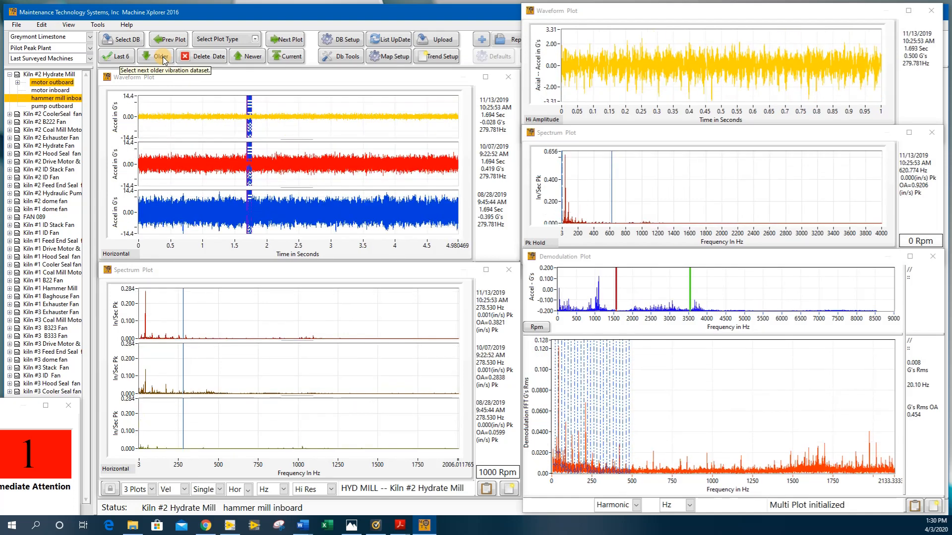
pyautogui.click(147, 119)
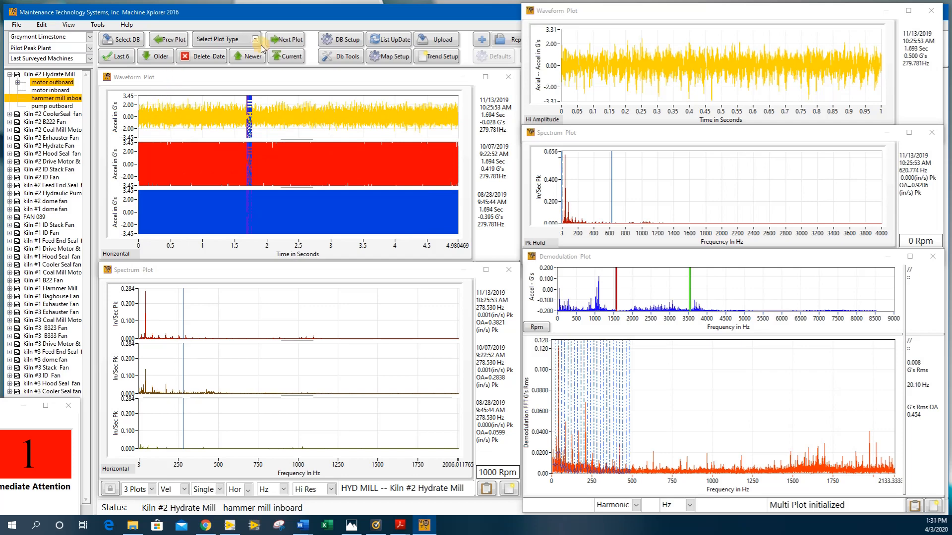
pyautogui.click(251, 57)
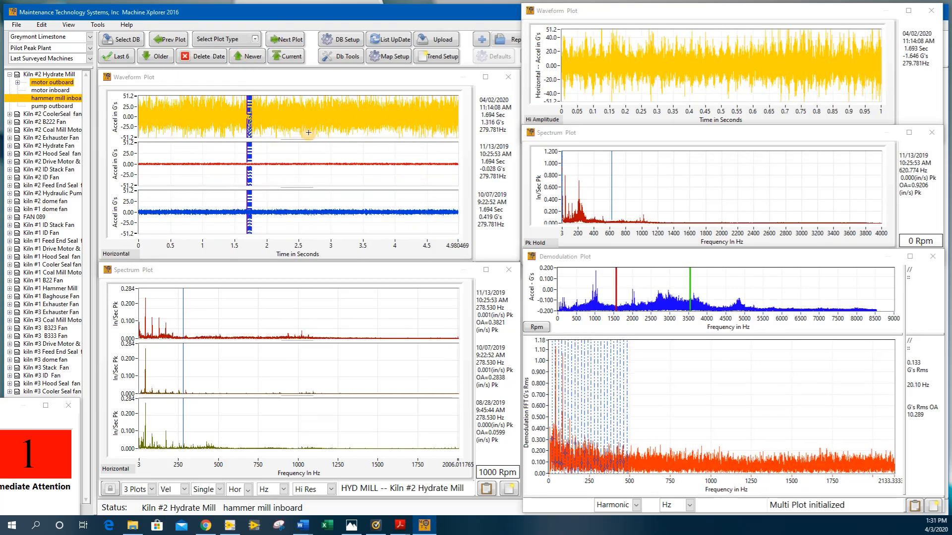
pyautogui.click(316, 146)
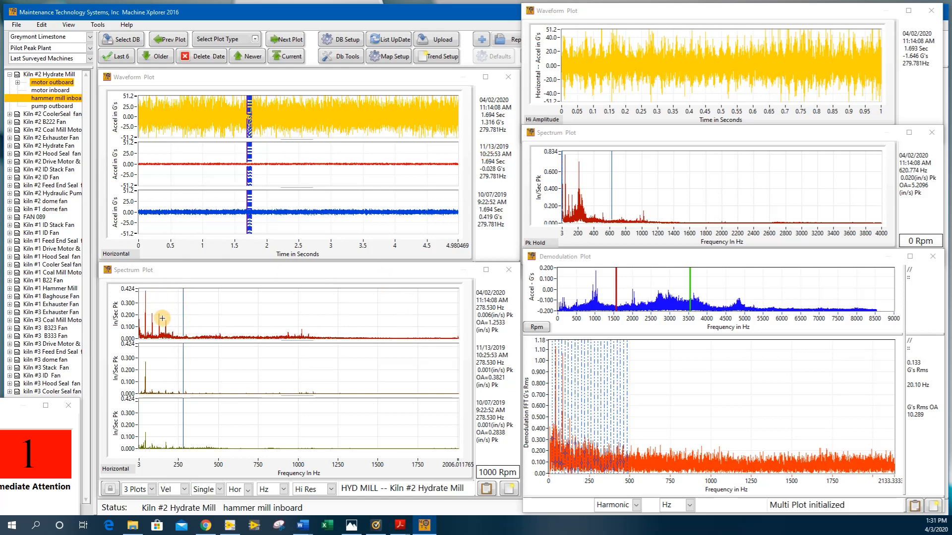
# Place the three-date spectrum cursor on the peak at about 42.5 Hz and switch it to a harmonic cursor.
pyautogui.click(145, 295)
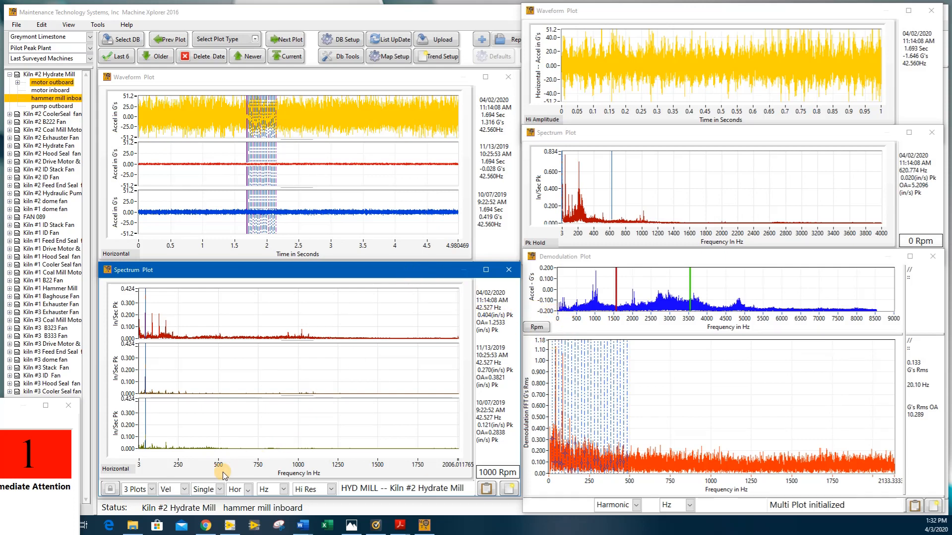
pyautogui.click(206, 490)
pyautogui.click(214, 463)
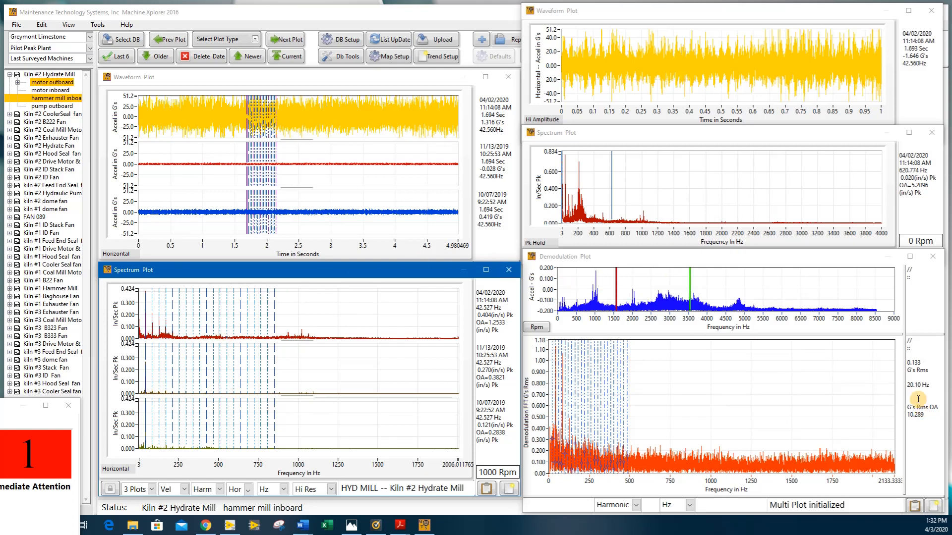
# Move the harmonic cursor of the demodulation FFT to its tallest low-frequency peak at about 42.6 Hz.
pyautogui.click(848, 262)
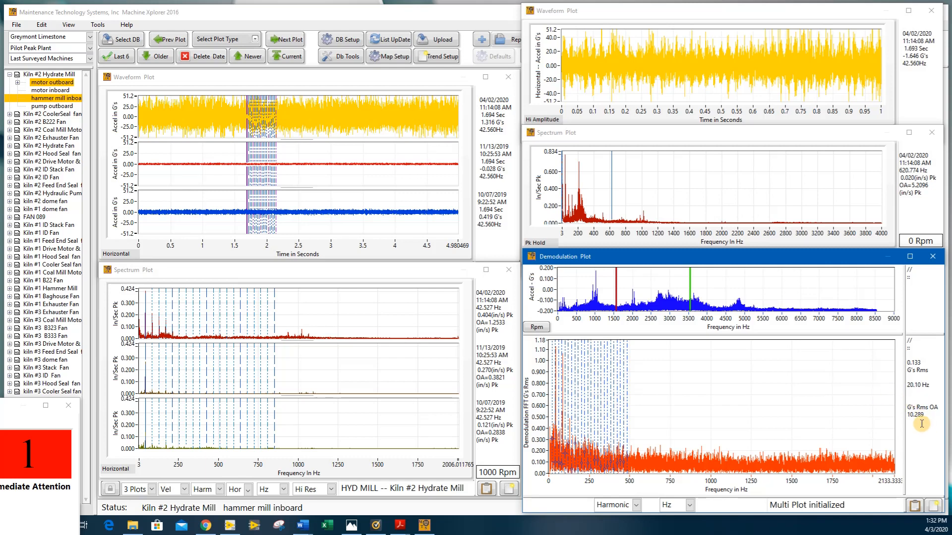
pyautogui.click(680, 377)
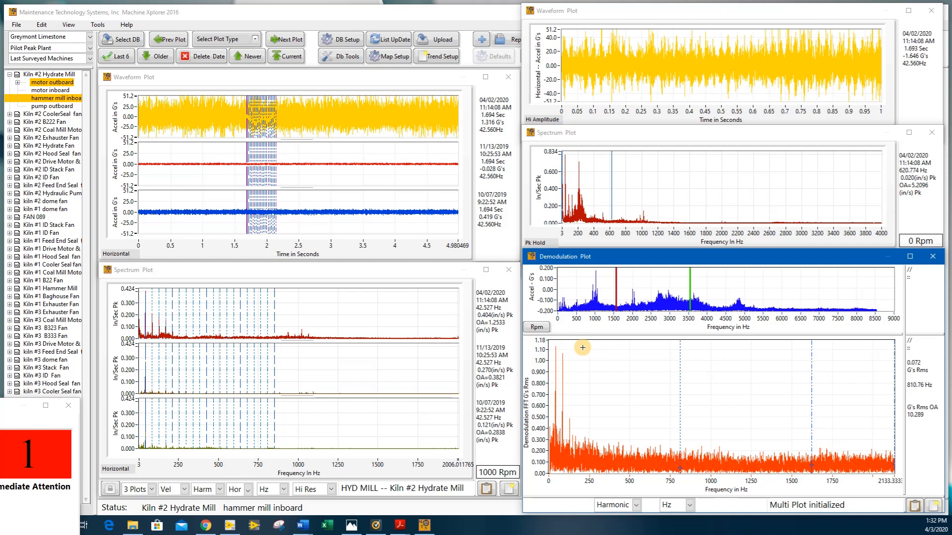
pyautogui.click(557, 344)
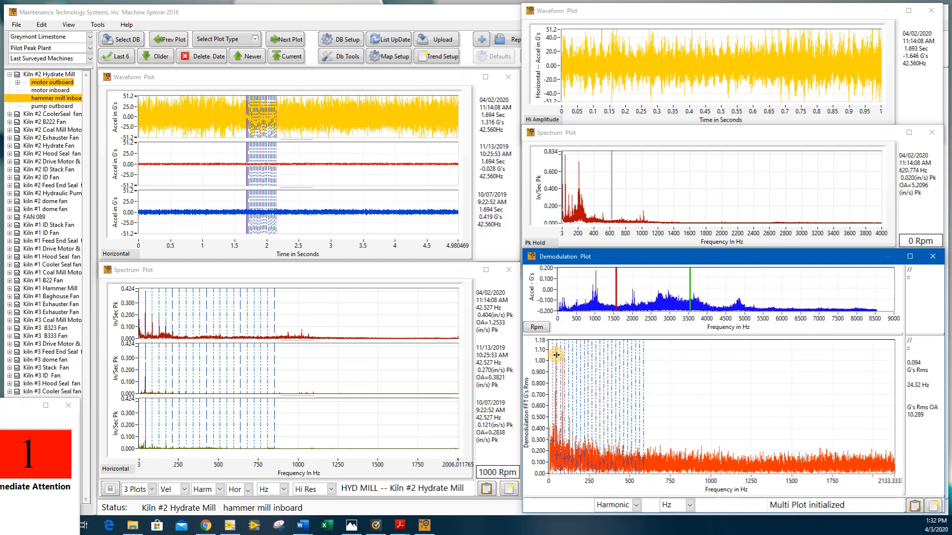
pyautogui.moveTo(551, 352); pyautogui.dragTo(555, 354)
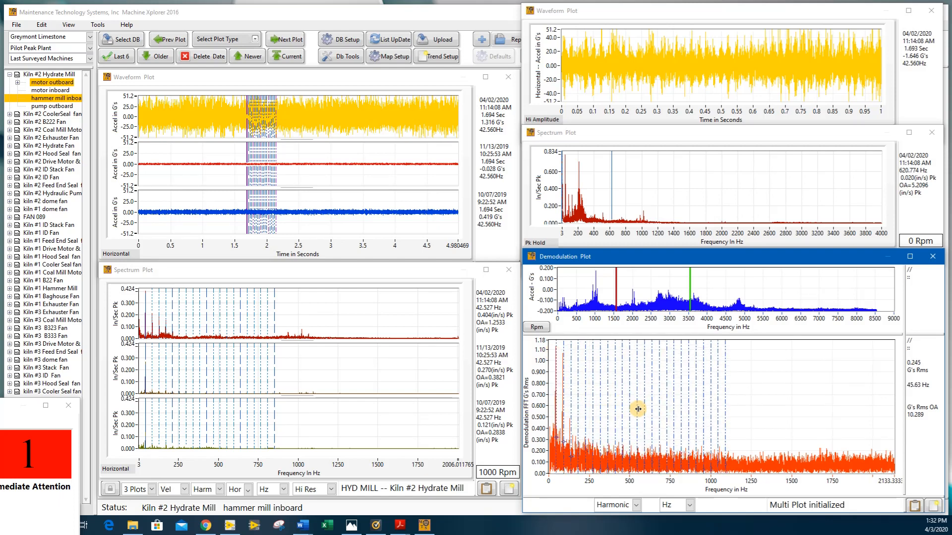
pyautogui.moveTo(645, 410); pyautogui.dragTo(643, 413)
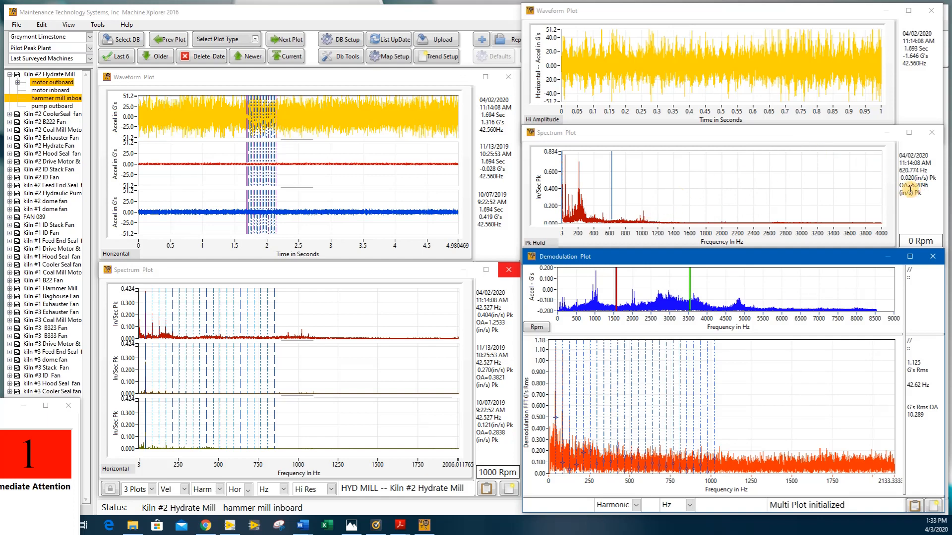
# Play the waveform audio of the 04/02/2020 and 11/13/2019 datasets for comparison, and return the plots to 04/02/2020.
pyautogui.click(323, 76)
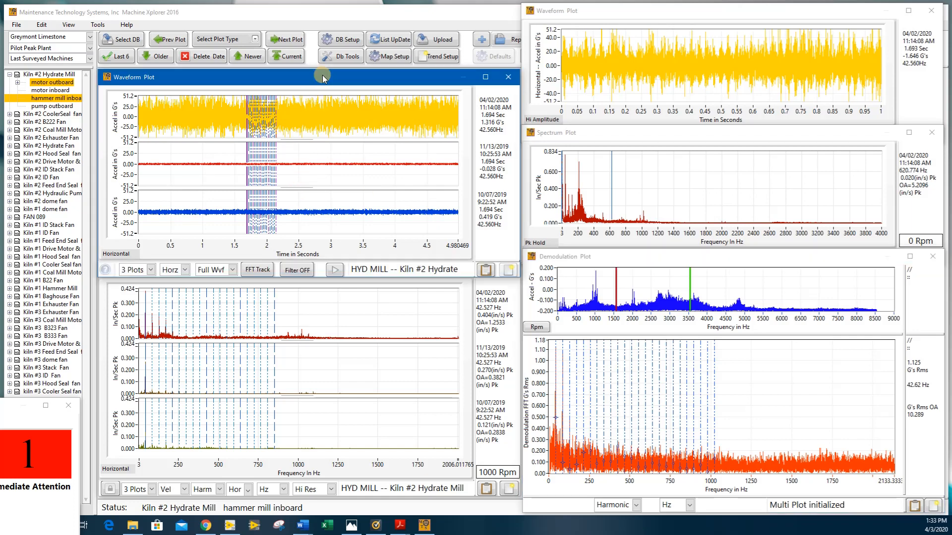
pyautogui.click(335, 271)
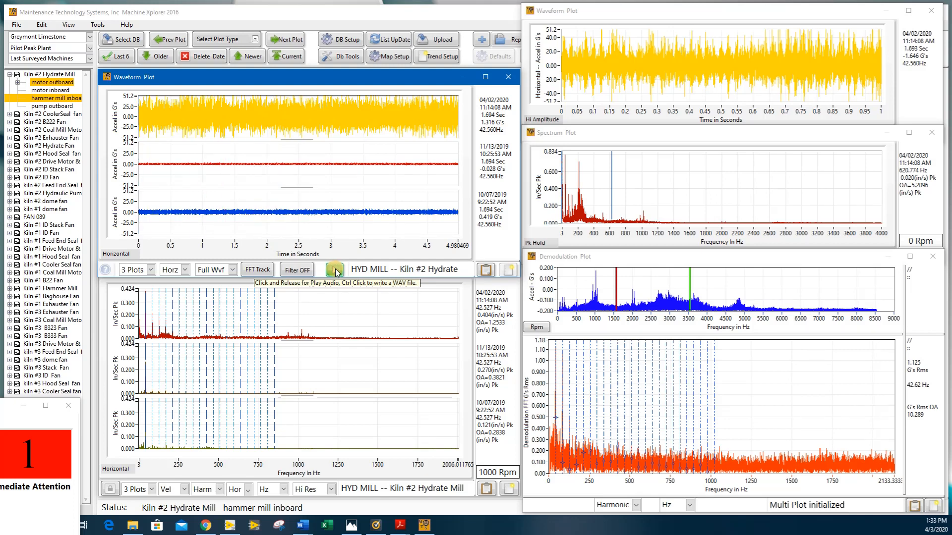
pyautogui.click(156, 57)
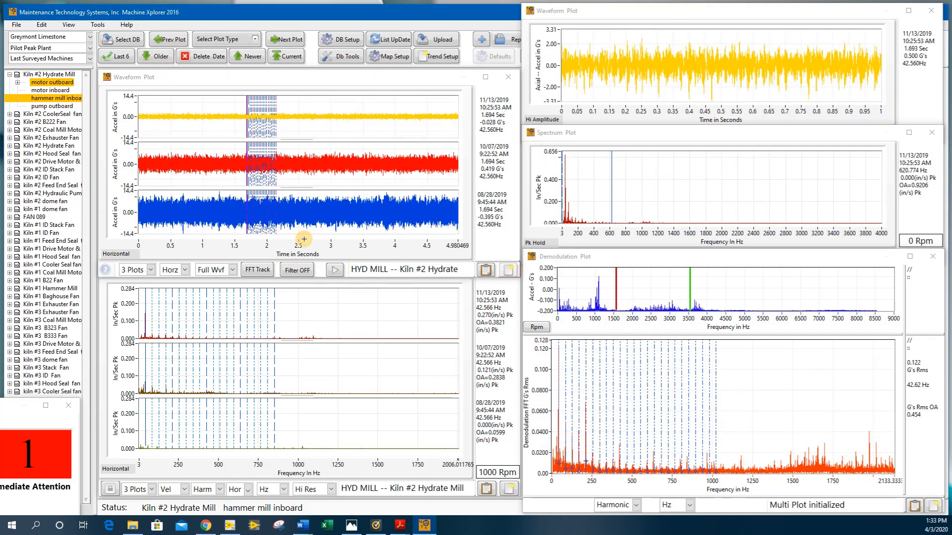
pyautogui.click(334, 270)
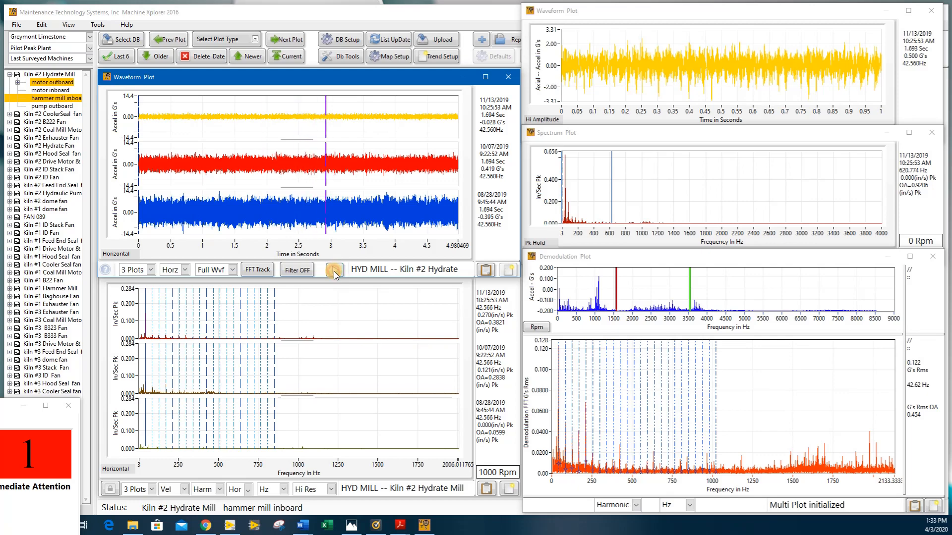
pyautogui.click(248, 98)
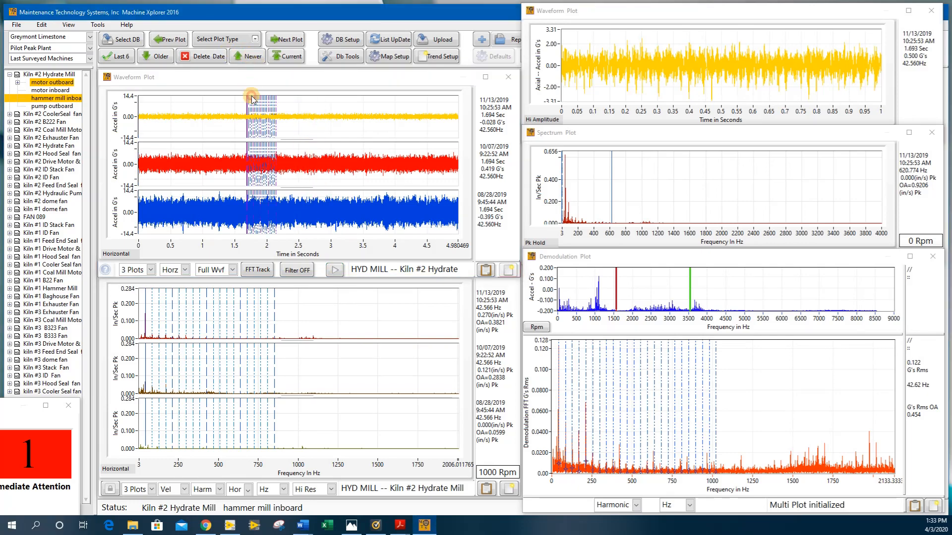
pyautogui.click(249, 56)
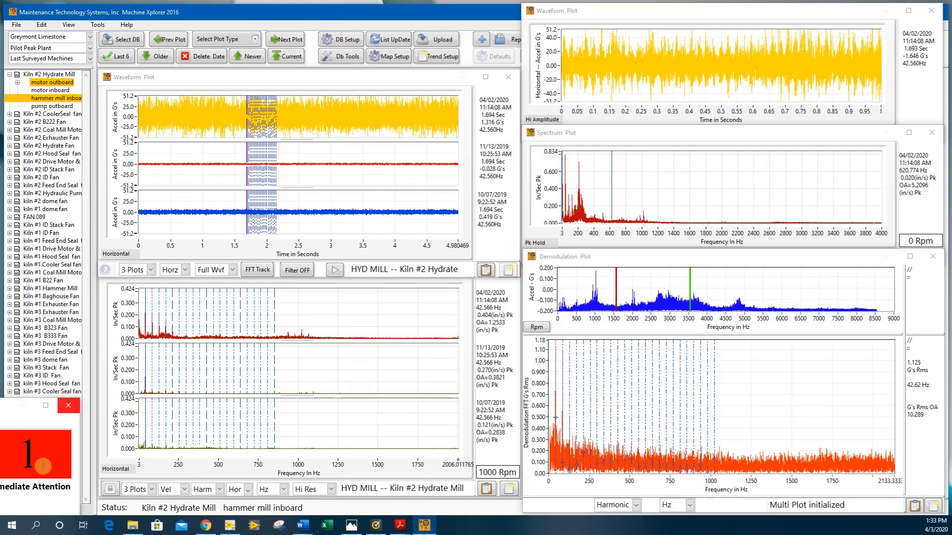
# Open the analysis entry form for the hammer mill inboard point from the spectrum plot and move it clear of the plots beneath.
pyautogui.moveTo(61, 401); pyautogui.dragTo(9, 408)
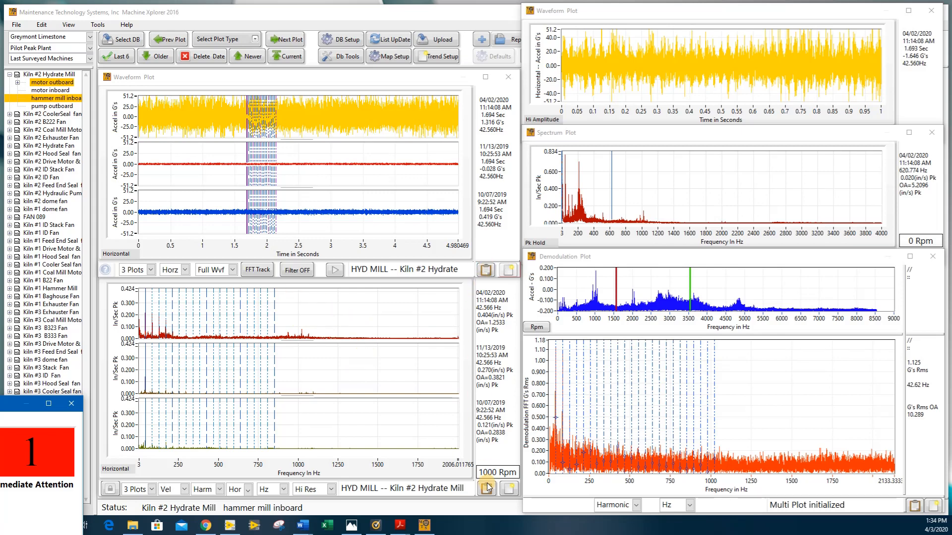
pyautogui.click(486, 490)
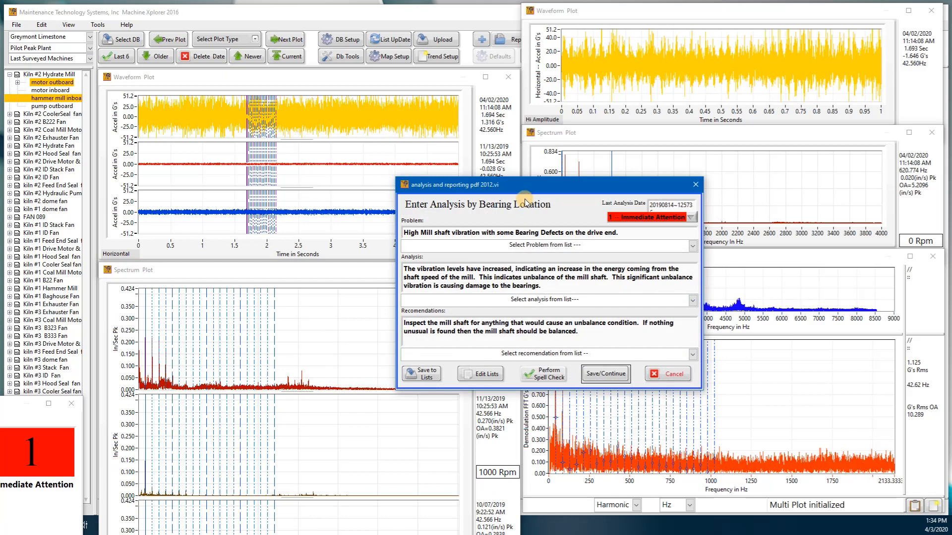
pyautogui.moveTo(544, 181); pyautogui.dragTo(526, 135)
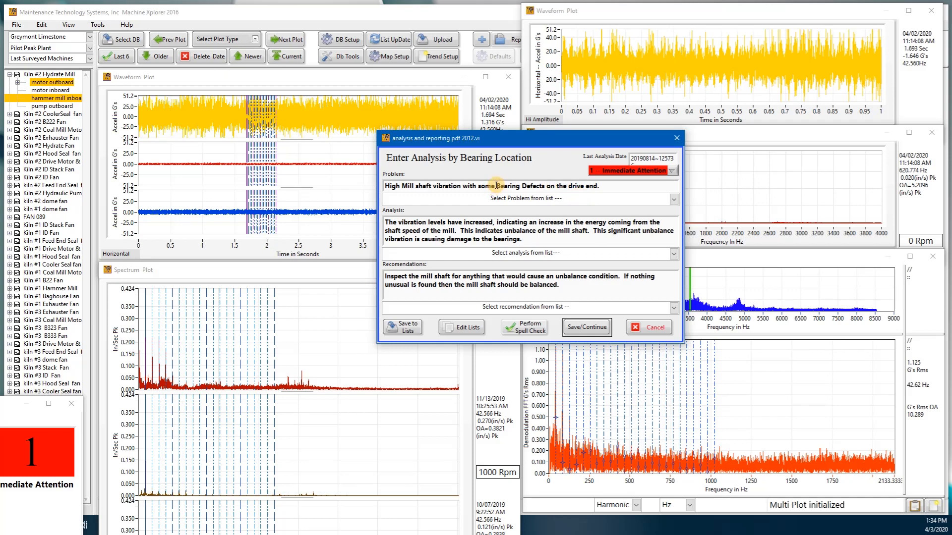
# Edit the problem description to read "High Mill shaft vibration with Bearing Defects on the drive end.".
pyautogui.moveTo(496, 185); pyautogui.dragTo(478, 186)
pyautogui.press('Delete')
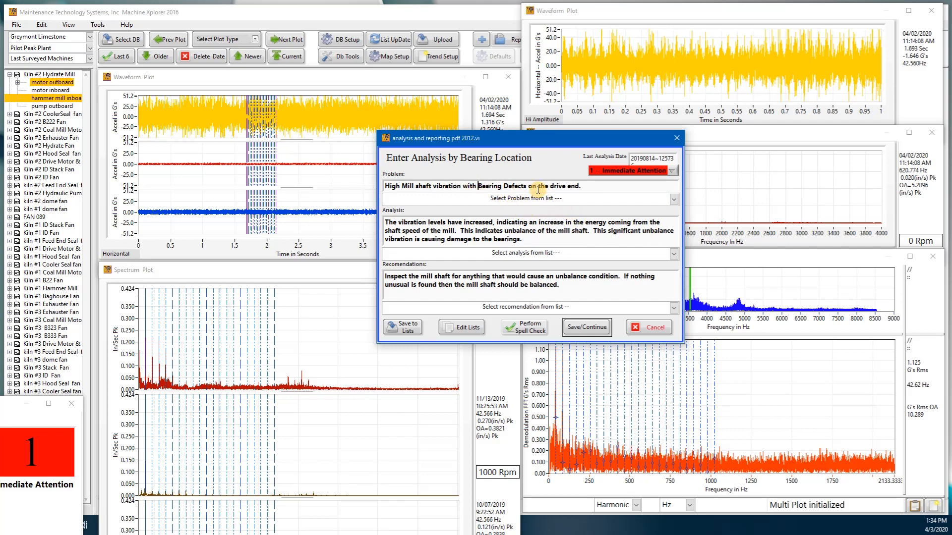
pyautogui.click(673, 199)
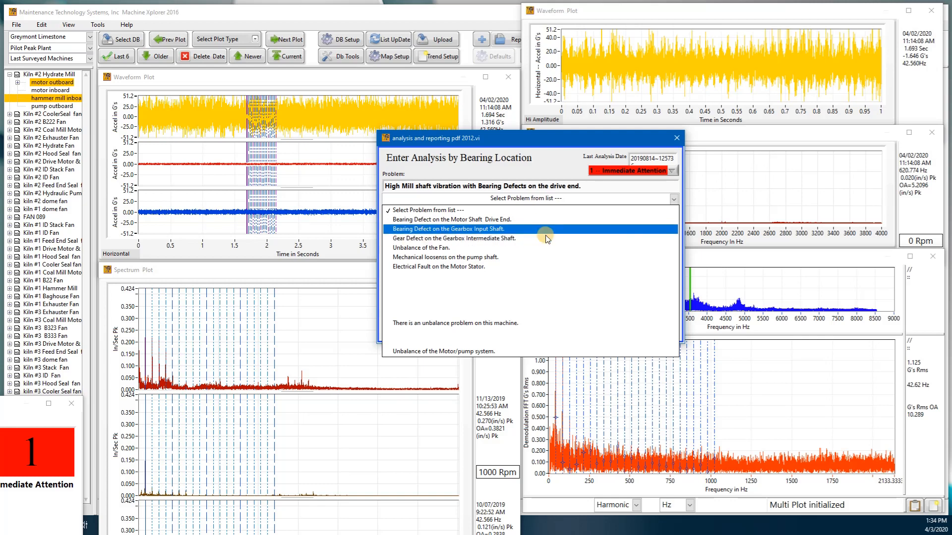
pyautogui.click(600, 188)
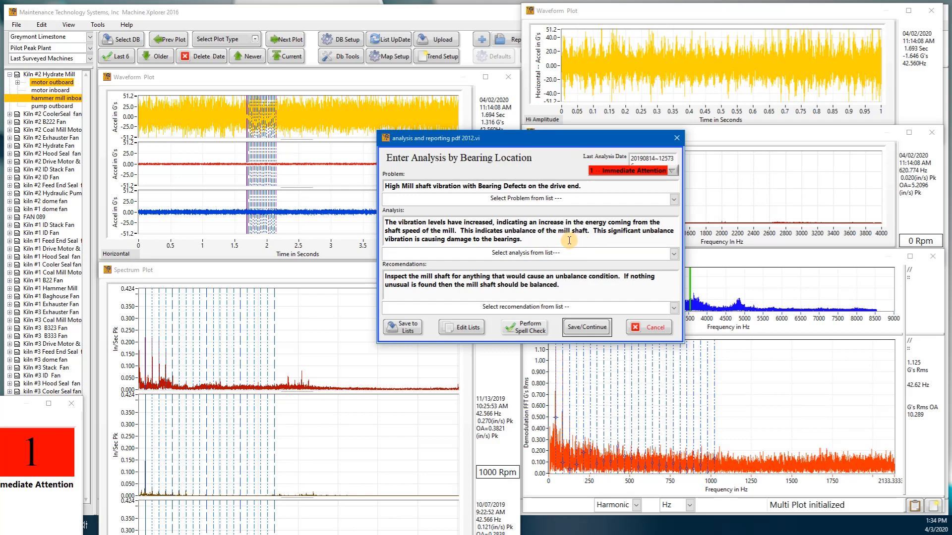
# Remove the unbalance sentences from the analysis and reword the energy source as "Bearing defects on the shaft of the mill.".
pyautogui.moveTo(460, 231); pyautogui.dragTo(551, 239)
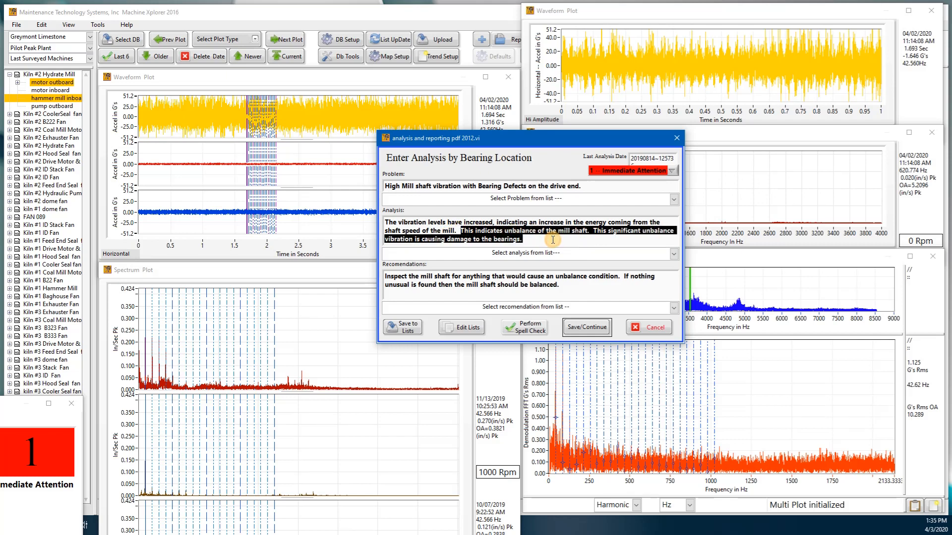
pyautogui.press('Delete')
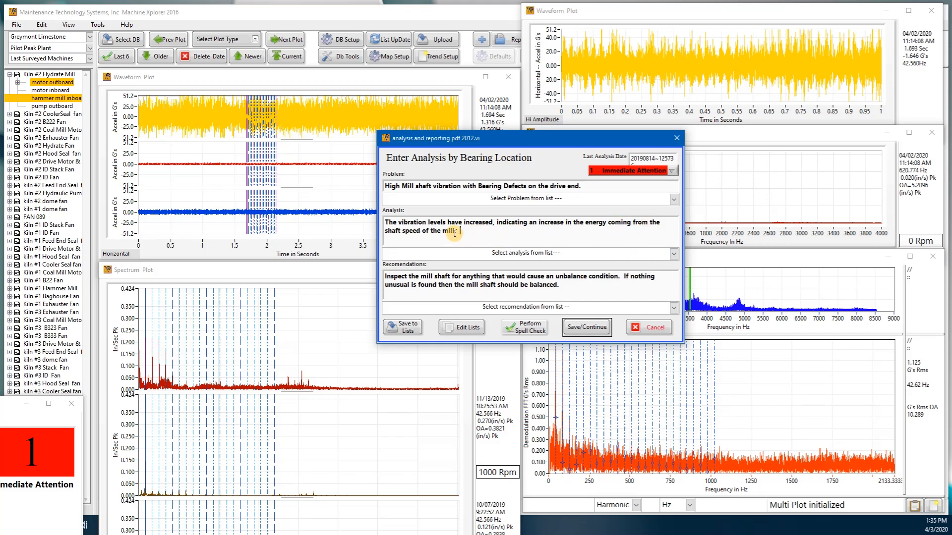
pyautogui.click(421, 231)
pyautogui.press('BackSpace')
pyautogui.press('BackSpace')
pyautogui.press('BackSpace')
pyautogui.press('BackSpace')
pyautogui.press('BackSpace')
pyautogui.press('BackSpace')
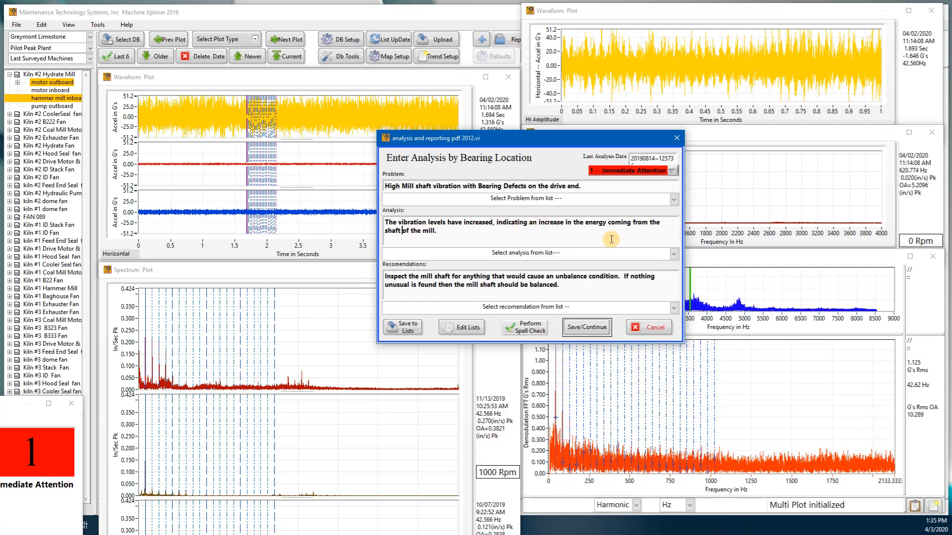
pyautogui.click(661, 223)
pyautogui.write('Bearing defects on the')
pyautogui.click(580, 233)
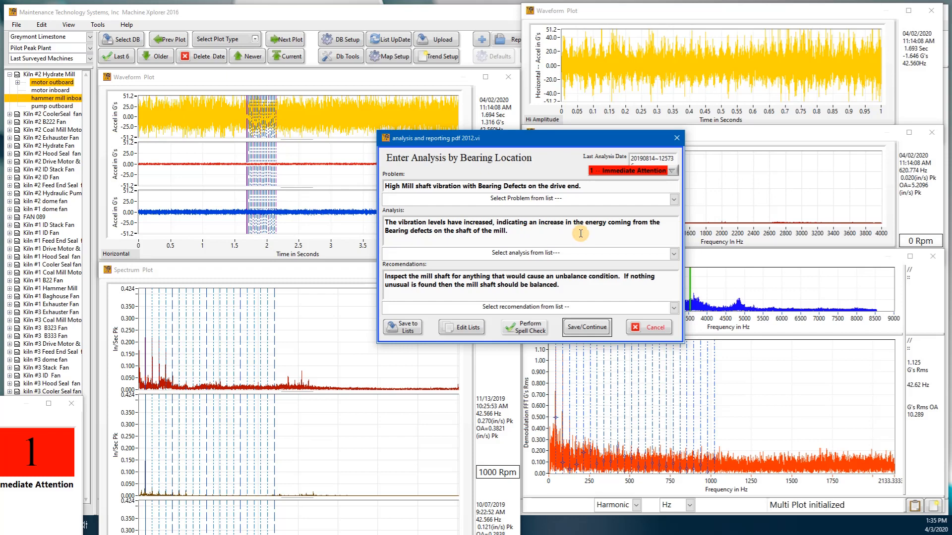
# Append to the analysis "It also shows a significant amount of mechnical looseness that was not present in November of last year.".
pyautogui.write('It also shows a significant amount of')
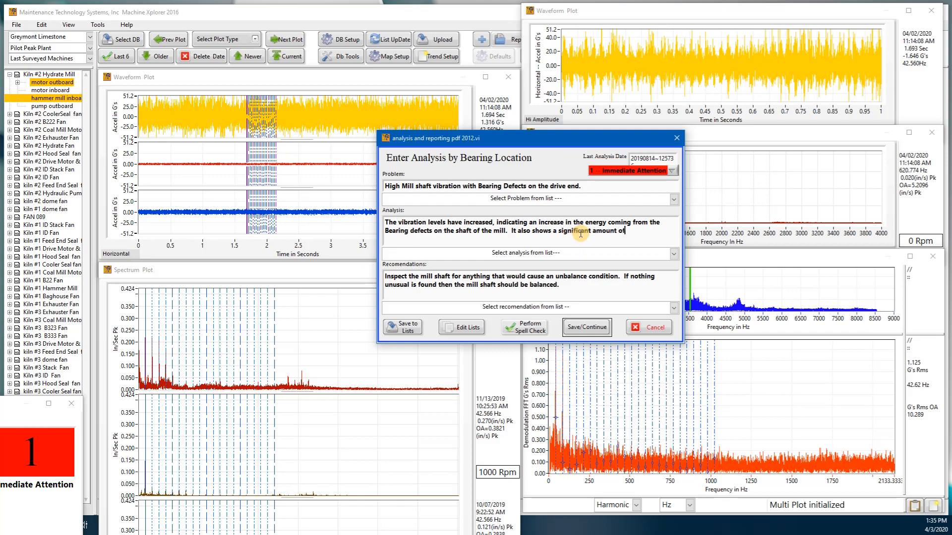
pyautogui.write(' mechnical looseness.')
pyautogui.press('BackSpace')
pyautogui.write('that was not present')
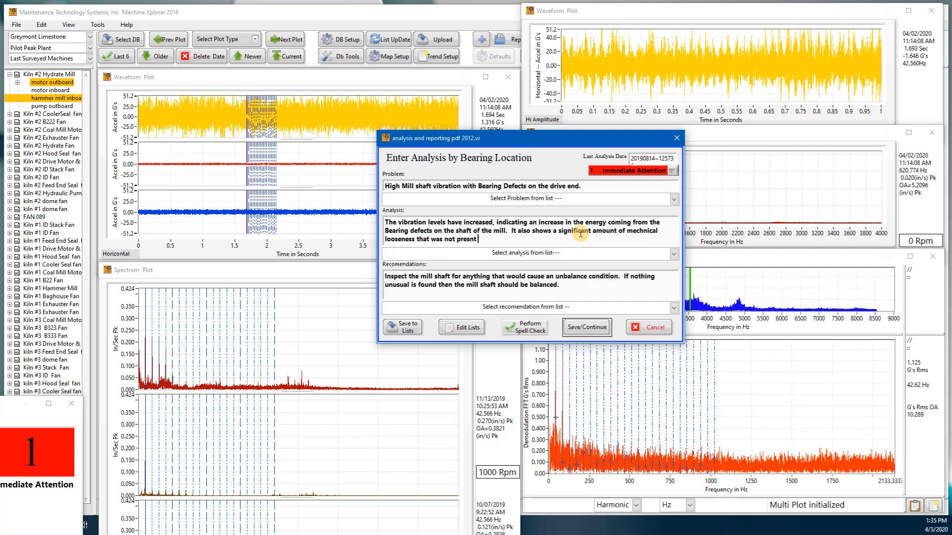
pyautogui.write(' in November of last year.')
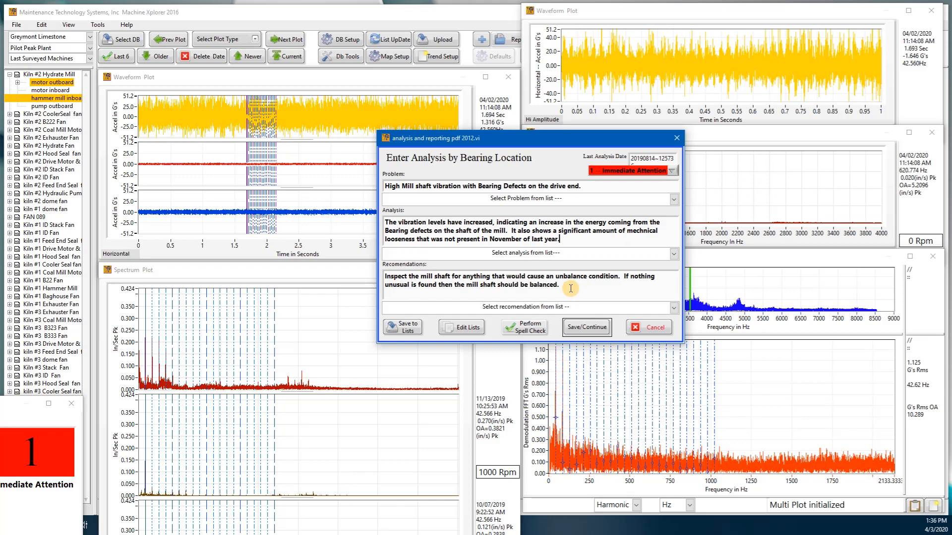
# Replace the recommendation with "The mill bearings should be changed or replaced at the earliest opportunity in less than 10 days.".
pyautogui.click(673, 308)
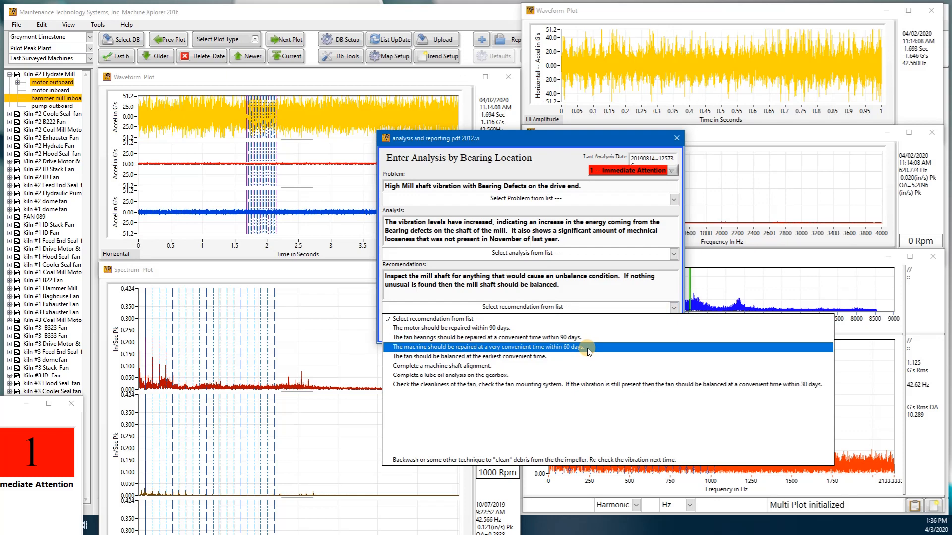
pyautogui.click(580, 290)
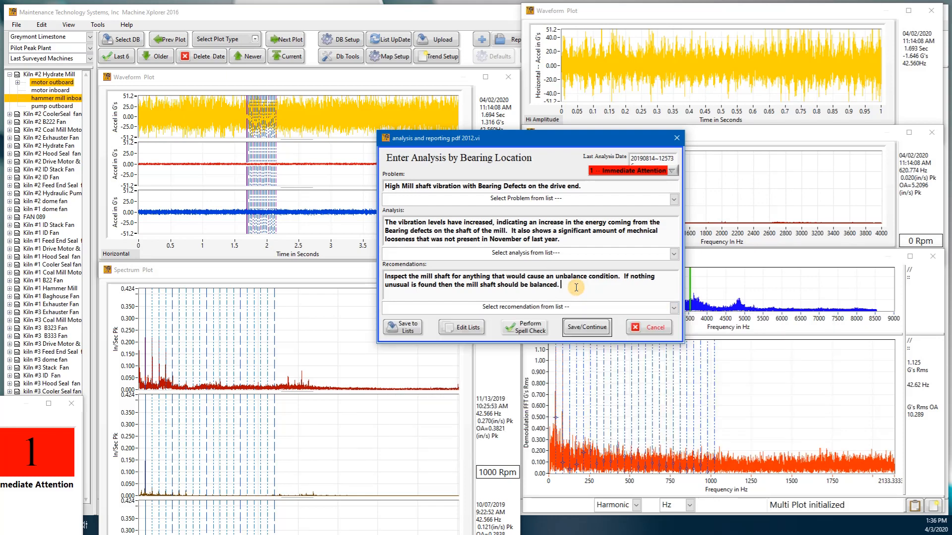
pyautogui.moveTo(570, 286); pyautogui.dragTo(384, 274)
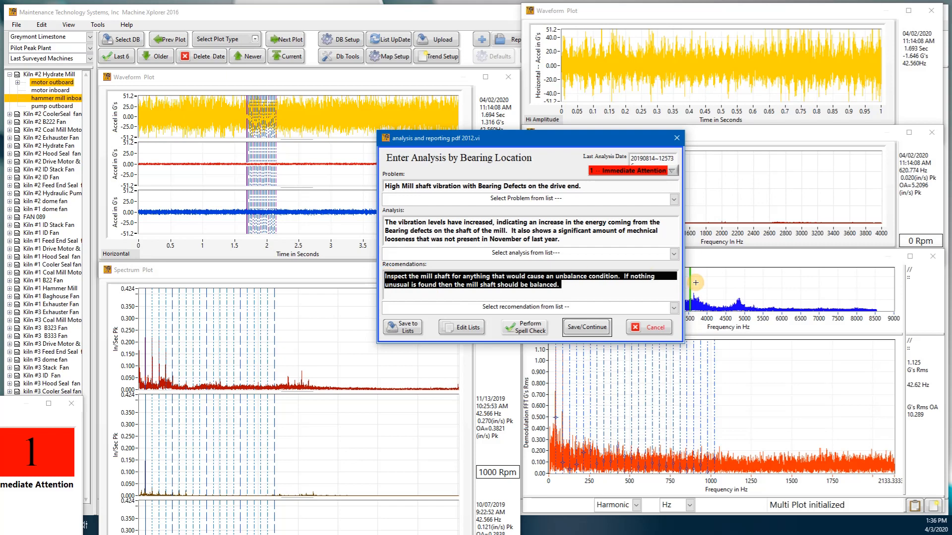
pyautogui.write('The')
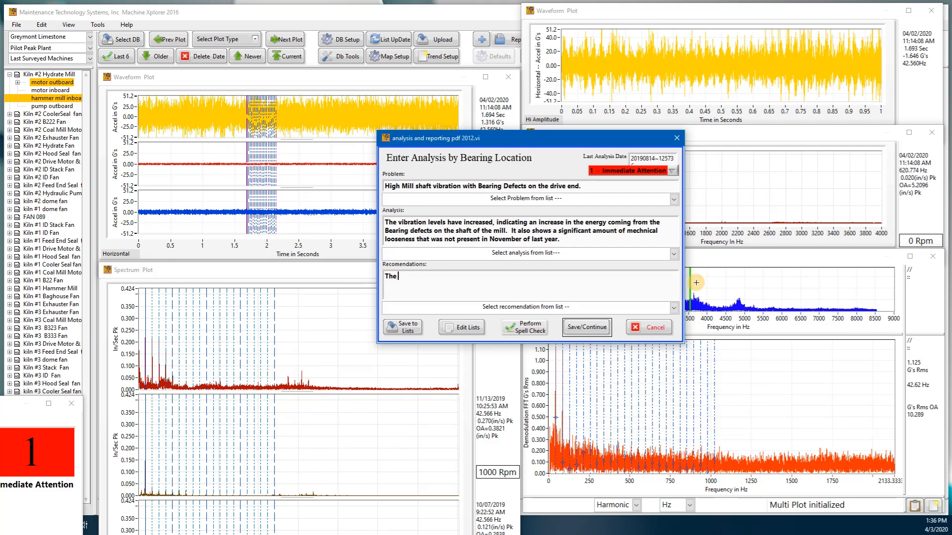
pyautogui.write(' mill bearings should')
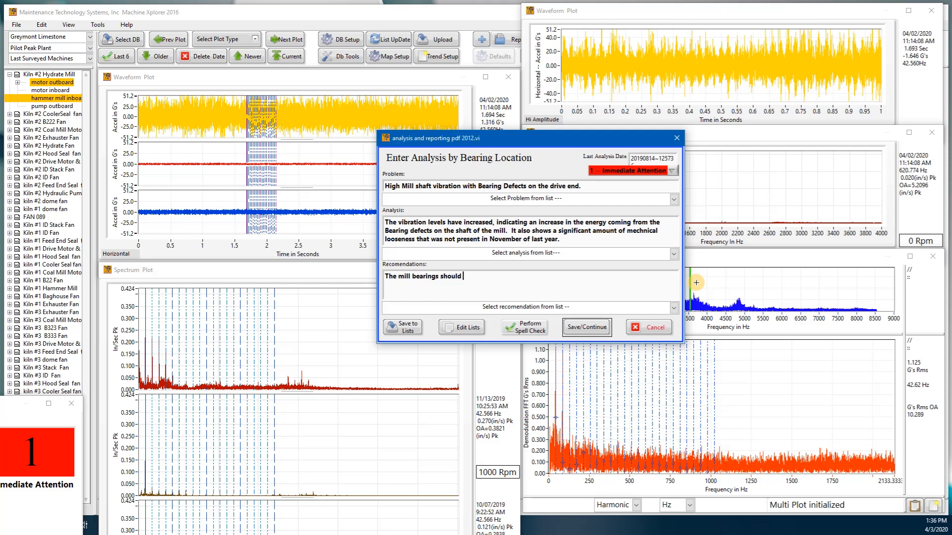
pyautogui.write(' be changed or rep')
pyautogui.press('BackSpace')
pyautogui.write('eplaced at the earlie')
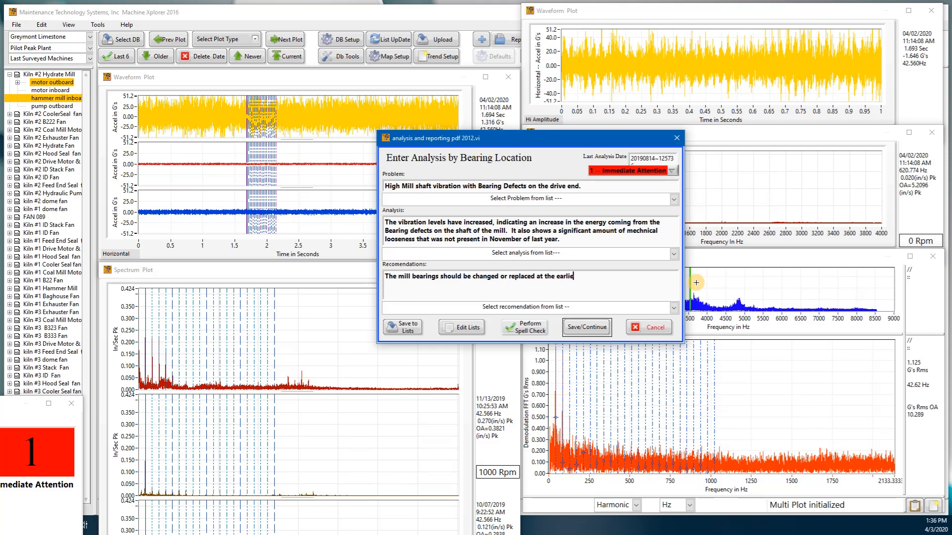
pyautogui.write('st opportunity in less than')
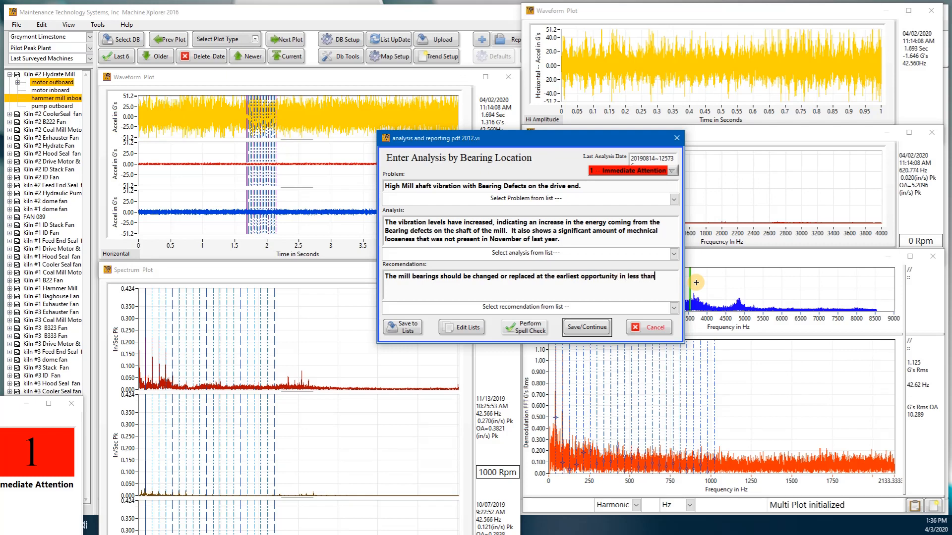
pyautogui.write(' 10 days.')
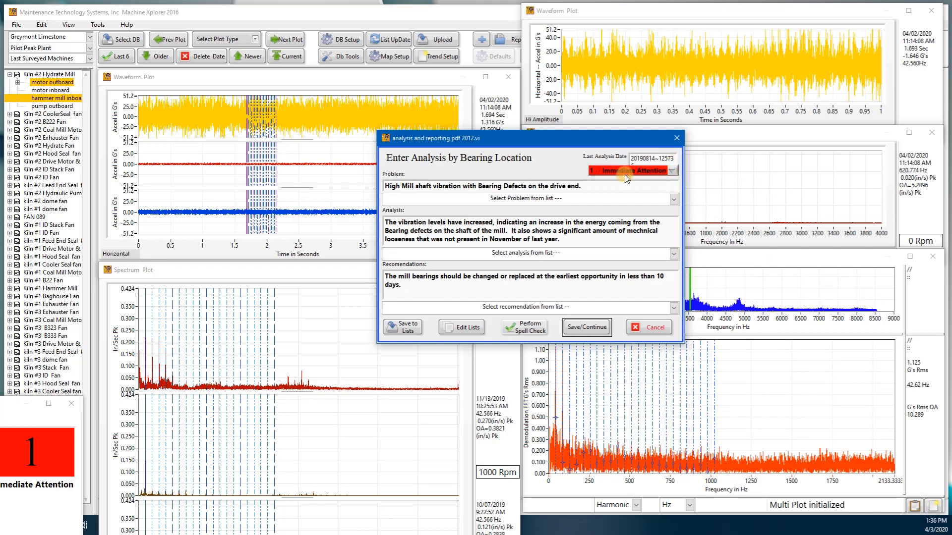
# Try the 2 -- High Alarm and 3 -- Alarm severities, and set the severity back to 1 -- Immediate Attention.
pyautogui.click(673, 172)
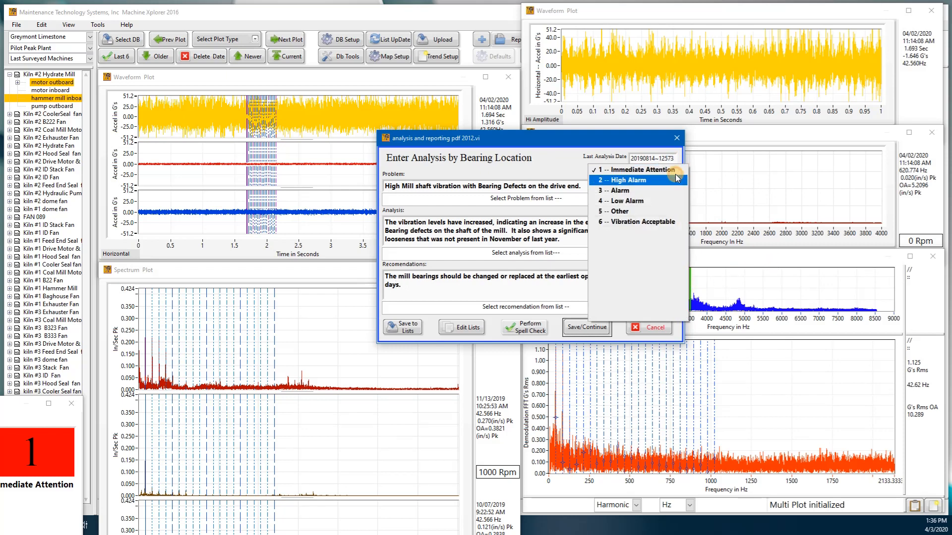
pyautogui.click(637, 180)
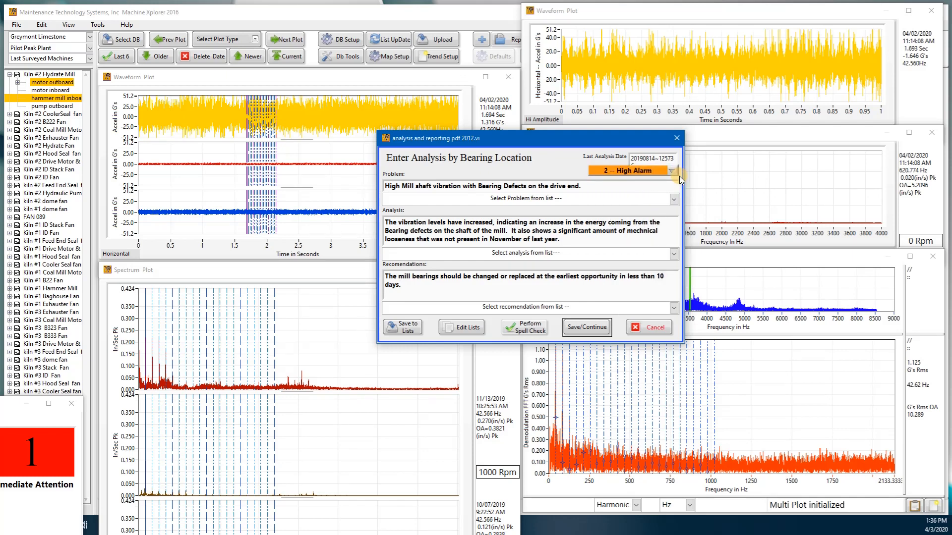
pyautogui.click(674, 170)
pyautogui.click(666, 182)
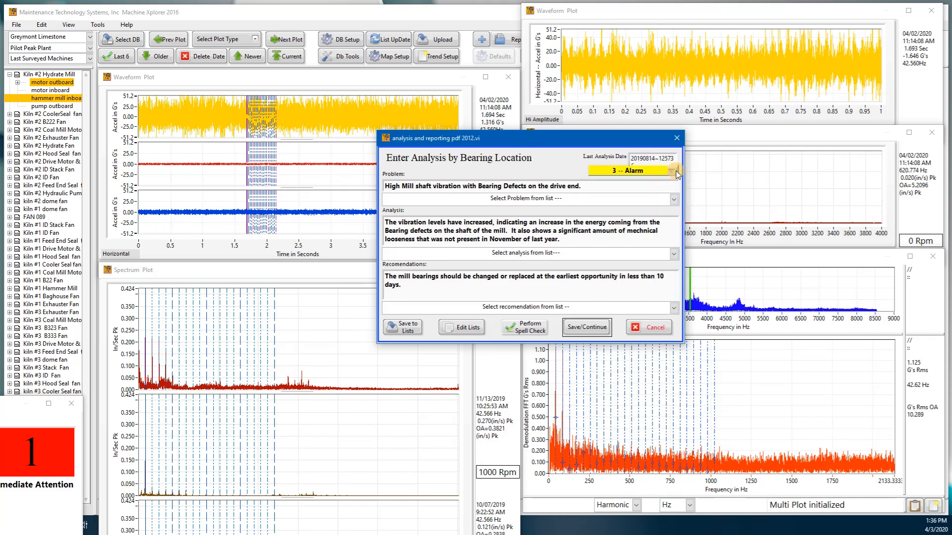
pyautogui.click(676, 170)
pyautogui.click(657, 148)
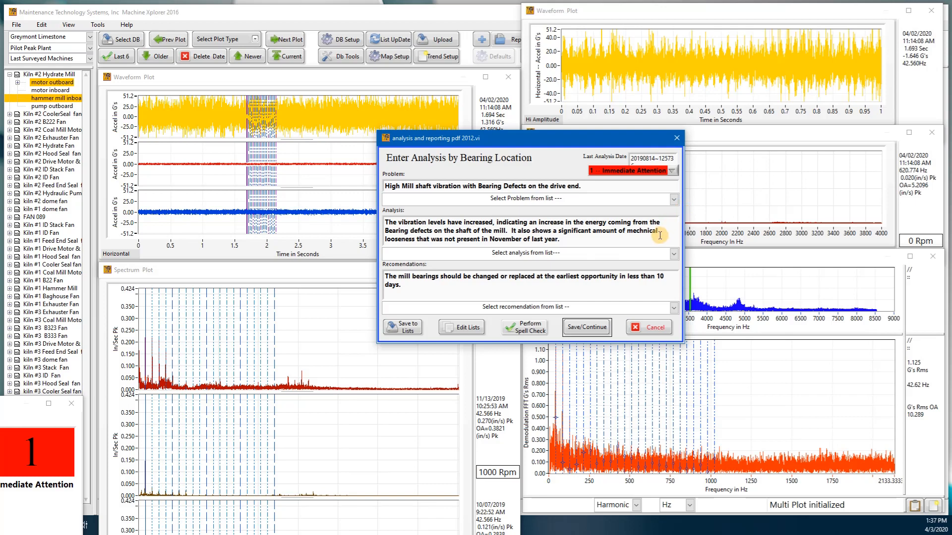
# Spell-check the problem, analysis and recommendation texts, correcting "mechnical" to "mechanical", and save the bearing analysis.
pyautogui.click(528, 328)
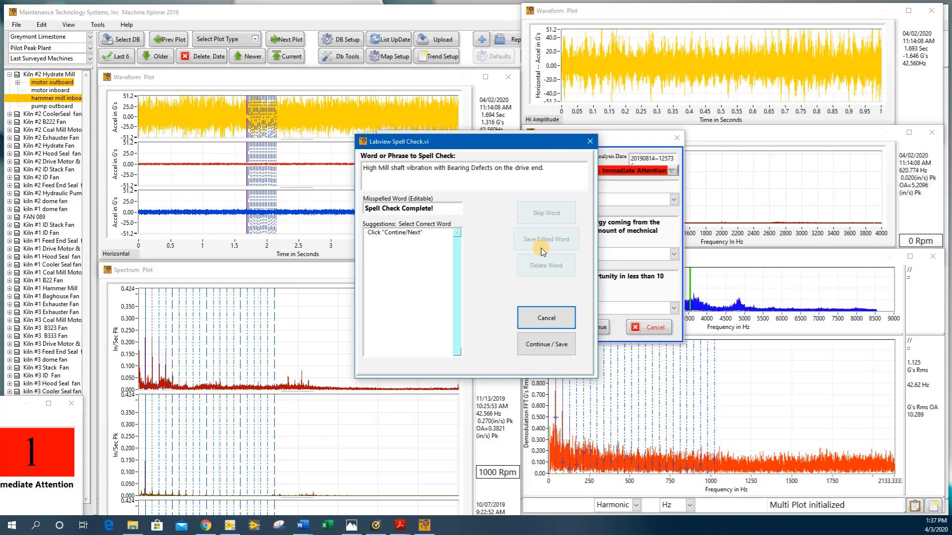
pyautogui.click(540, 344)
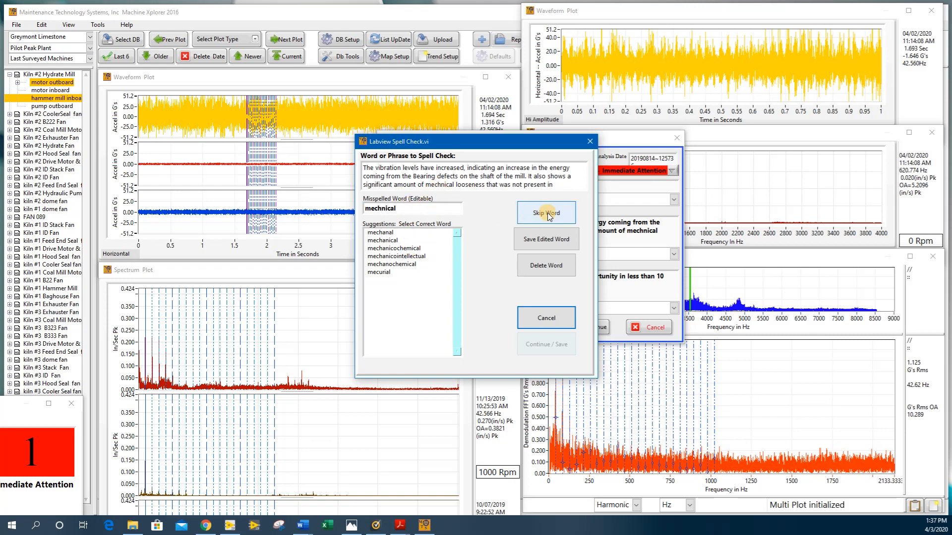
pyautogui.click(391, 240)
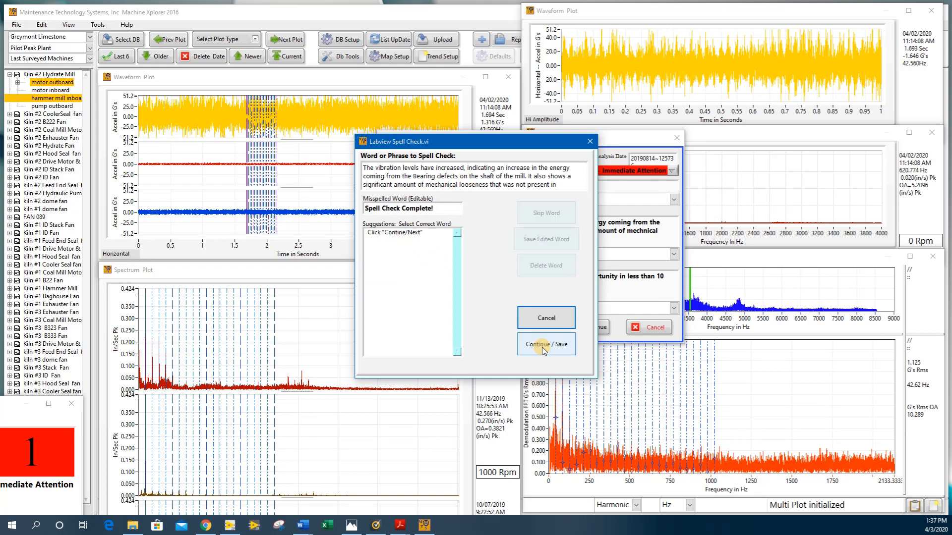
pyautogui.click(544, 350)
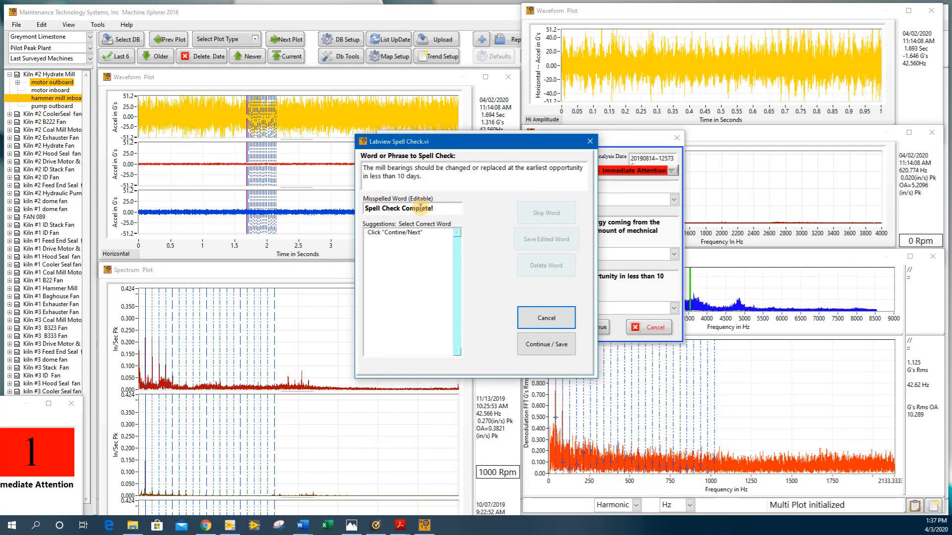
pyautogui.click(543, 346)
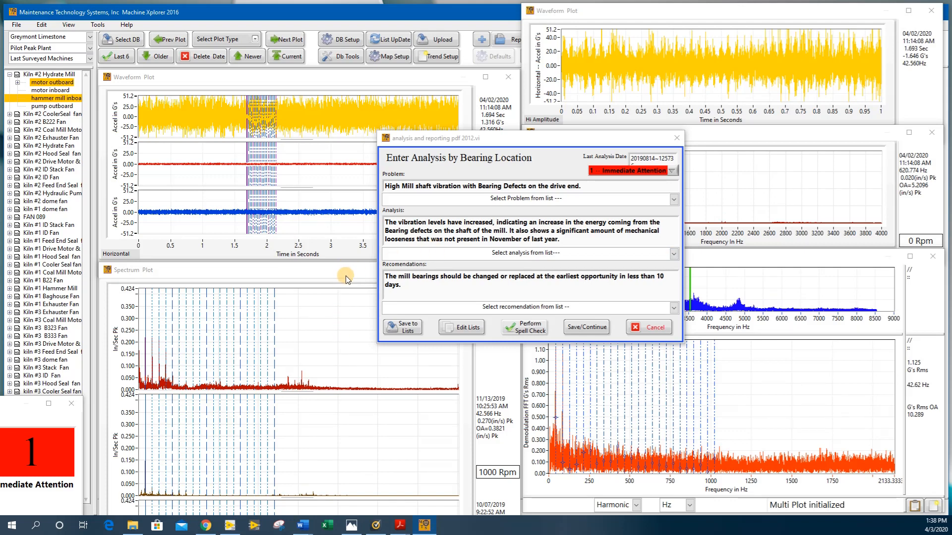
pyautogui.click(583, 329)
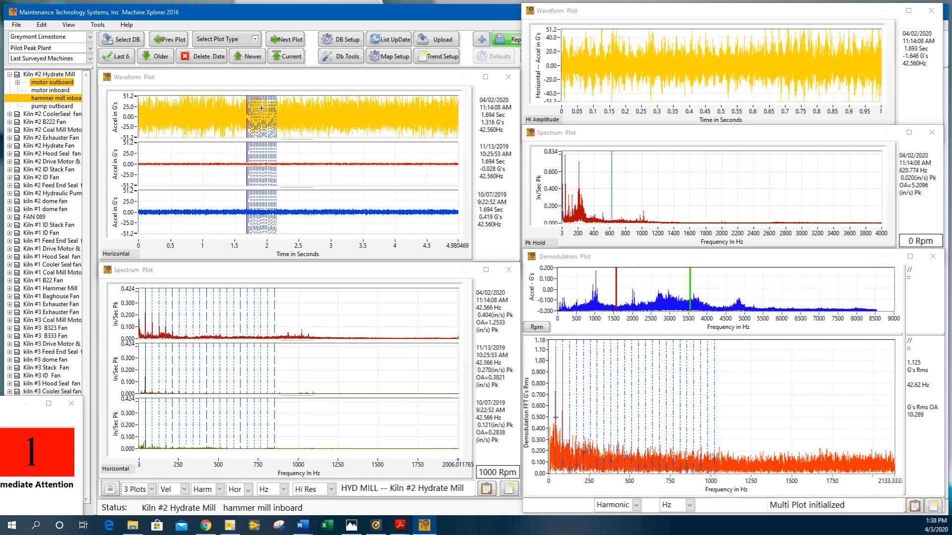
# Start an Analysis - PDF report and fill in the analyst information with company MTS, the analyst's name and April 2020.
pyautogui.click(508, 39)
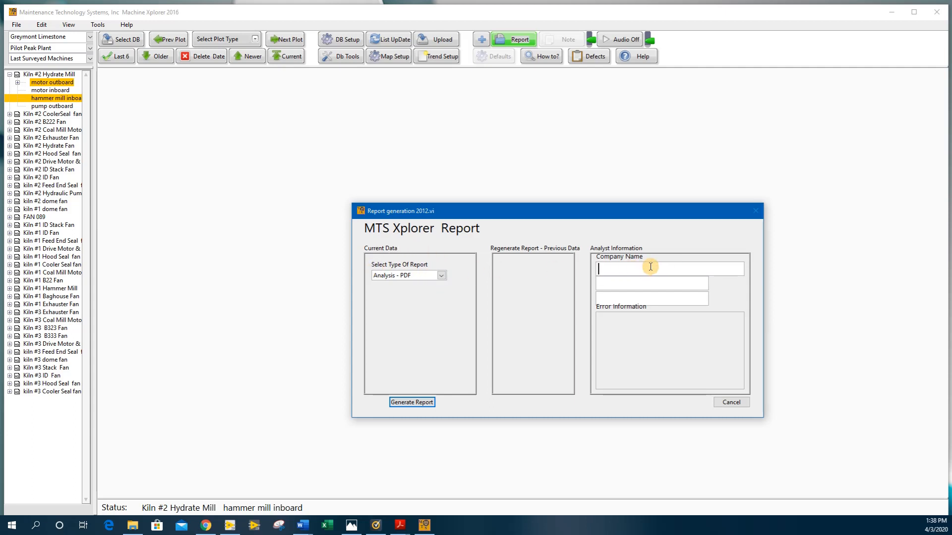
pyautogui.click(631, 265)
pyautogui.write('MTS')
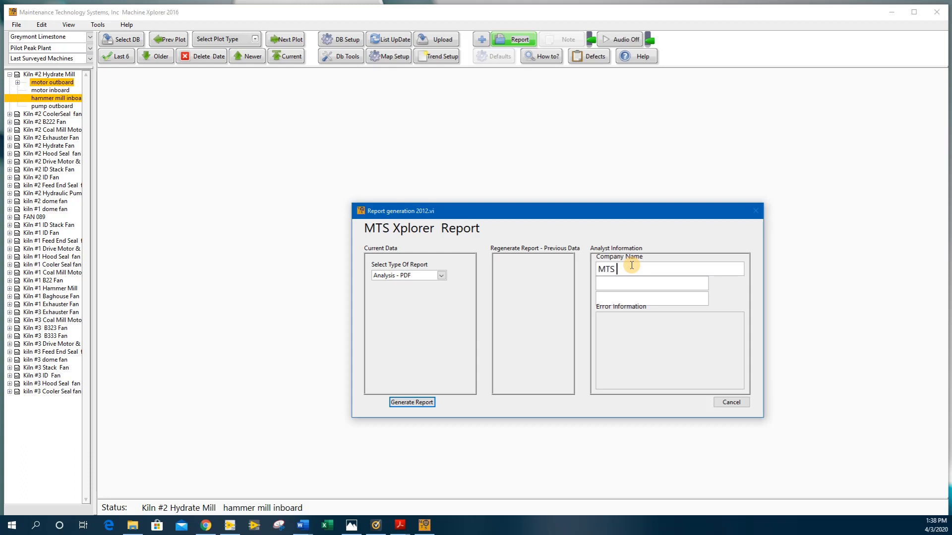
pyautogui.press('Tab')
pyautogui.write('Milt Olsen')
pyautogui.press('Tab')
pyautogui.write('April 2020')
# Generate the report and save it as "Pilot Peak Vibration Report Hydrate Mill April 2020.pdf" in C:\md\PDM Reports\Graymont Pilot Peak.
pyautogui.click(419, 402)
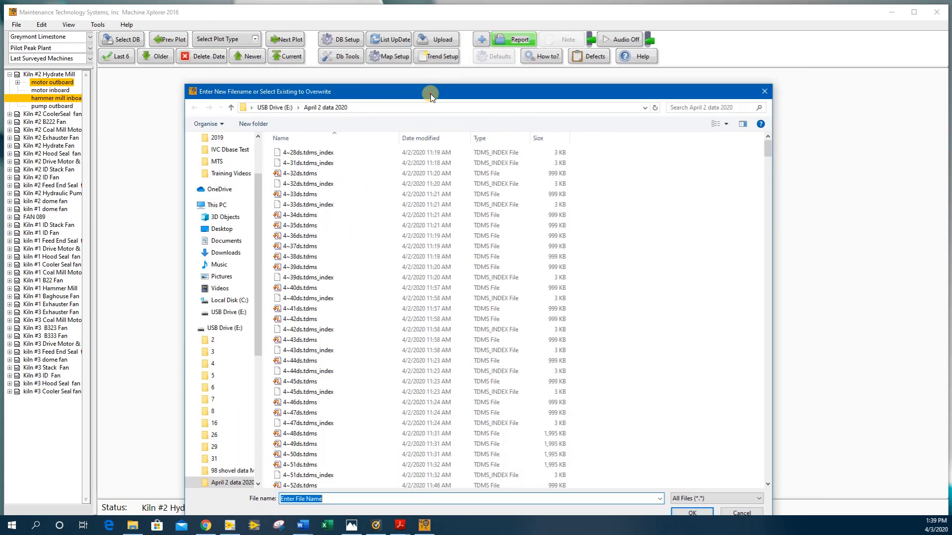
pyautogui.moveTo(431, 94); pyautogui.dragTo(439, 47)
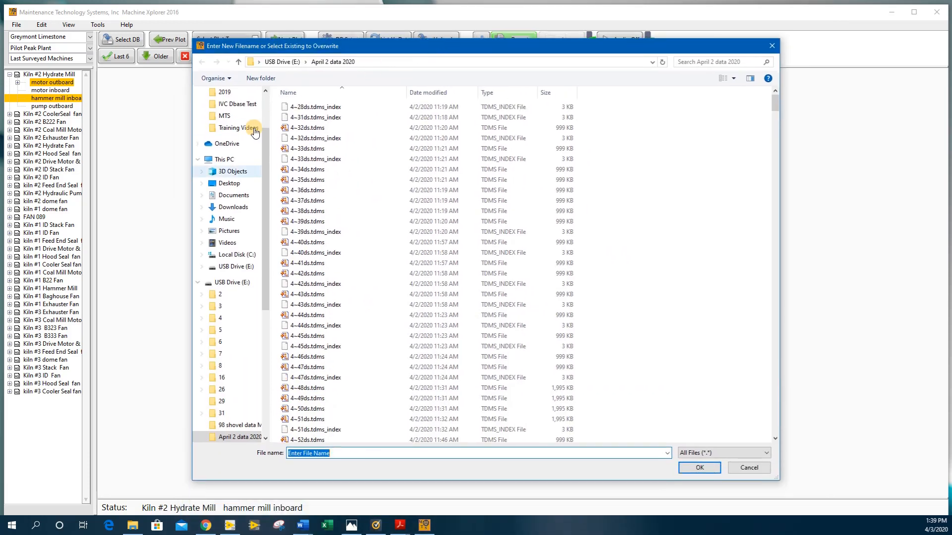
pyautogui.click(237, 255)
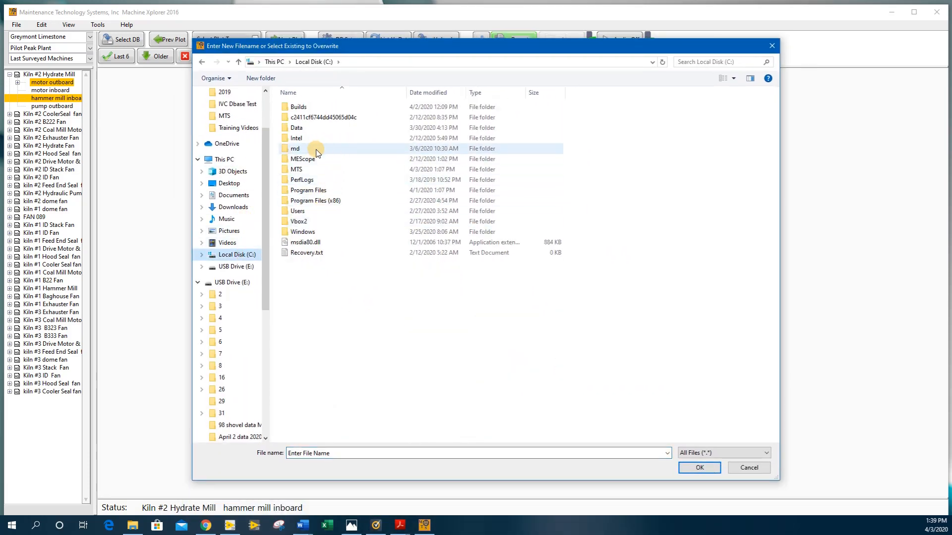
pyautogui.doubleClick(317, 149)
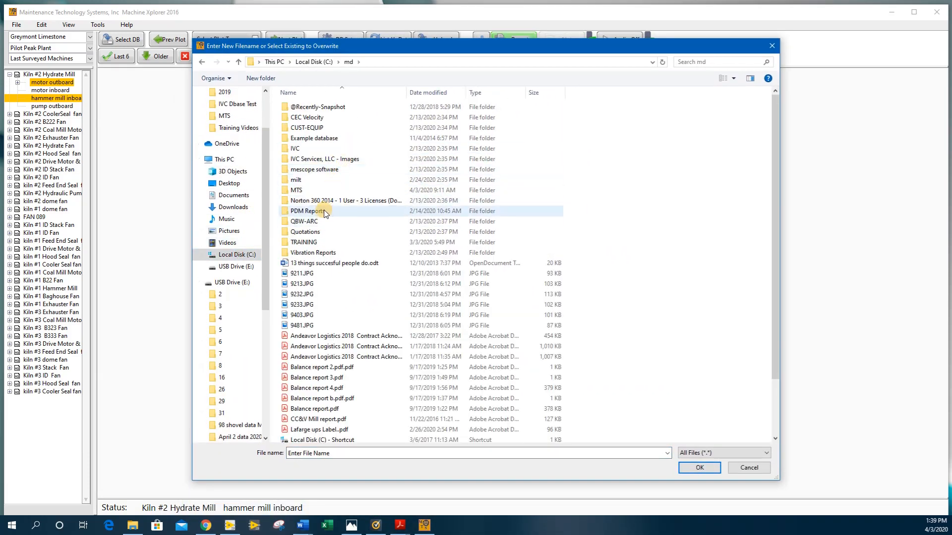
pyautogui.doubleClick(307, 211)
pyautogui.doubleClick(349, 208)
pyautogui.click(696, 468)
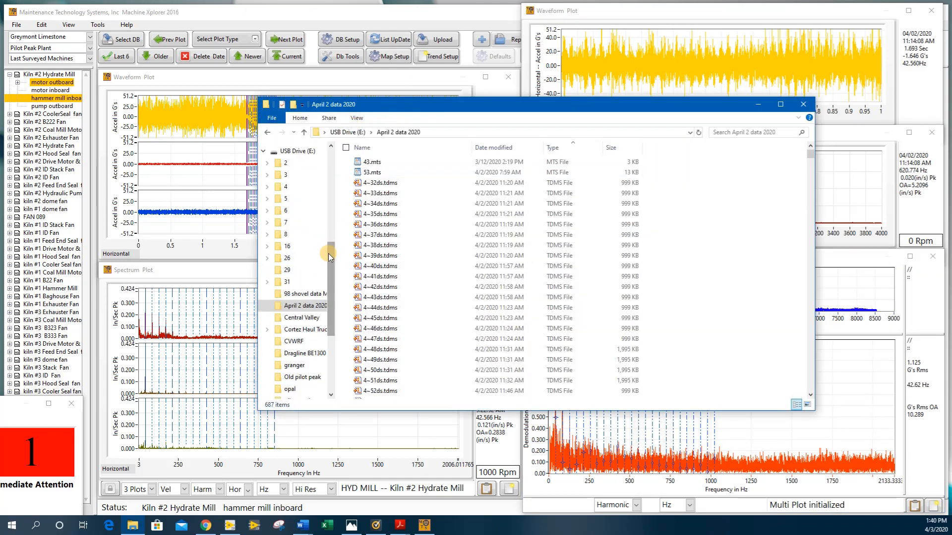
# In File Explorer, go to C:\md\PDM Reports\Graymont Pilot Peak, sort by date modified and open the Hydrate Mill April 2020 report.
pyautogui.scroll(3, 330, 255)
pyautogui.click(303, 247)
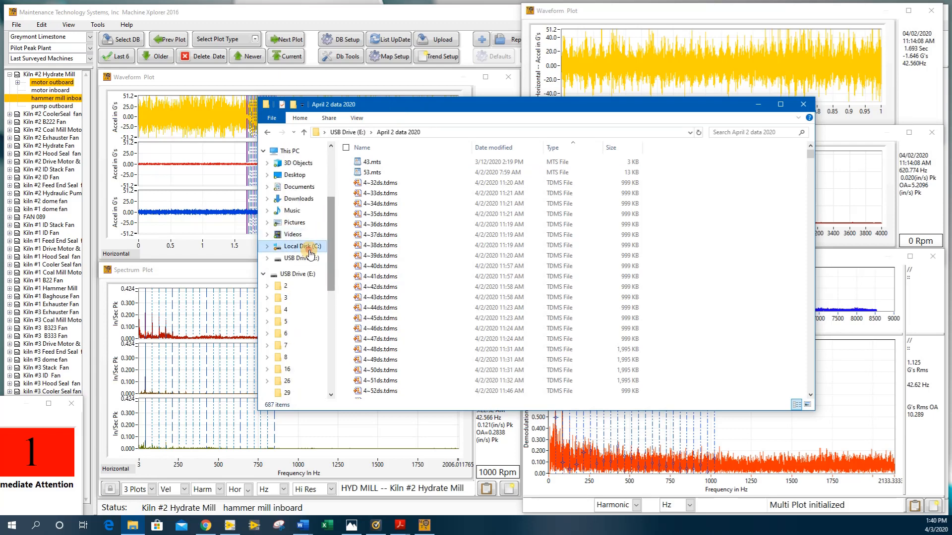
pyautogui.doubleClick(411, 204)
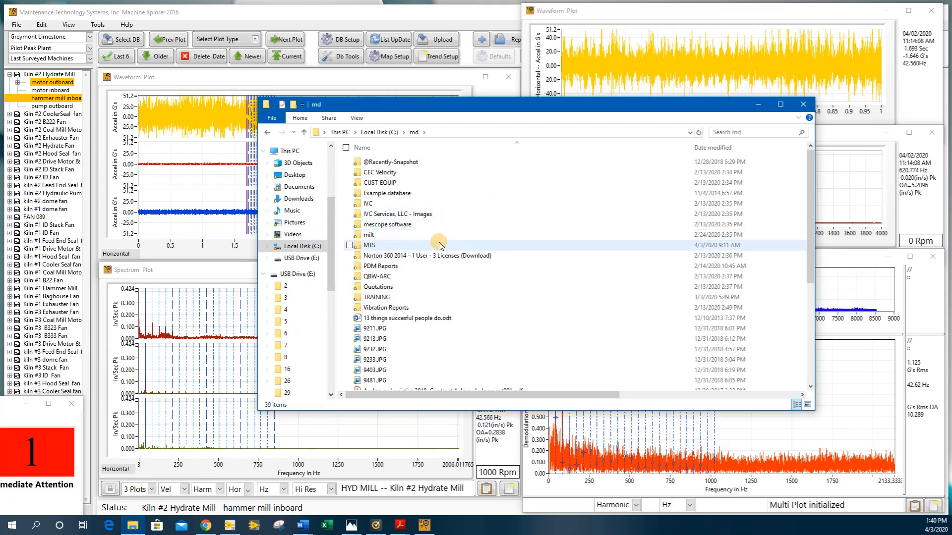
pyautogui.doubleClick(422, 255)
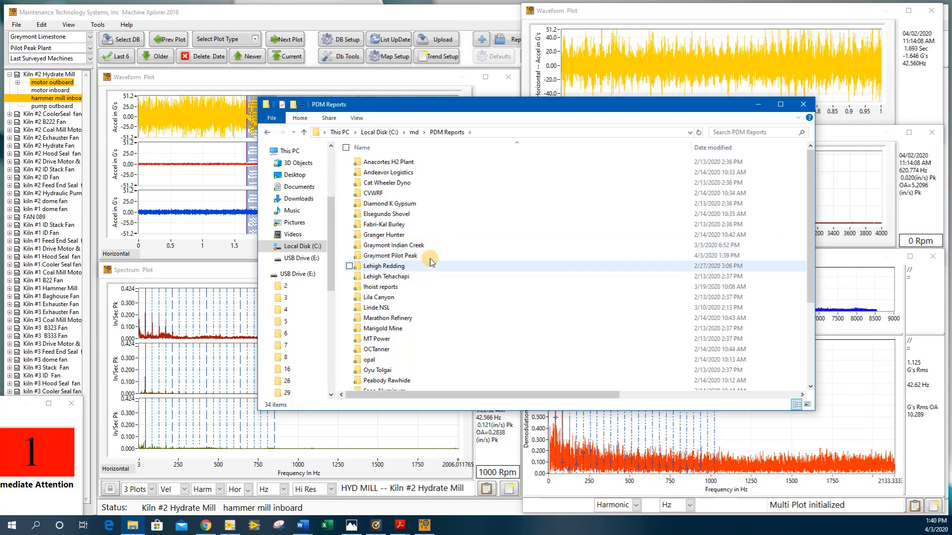
pyautogui.doubleClick(430, 255)
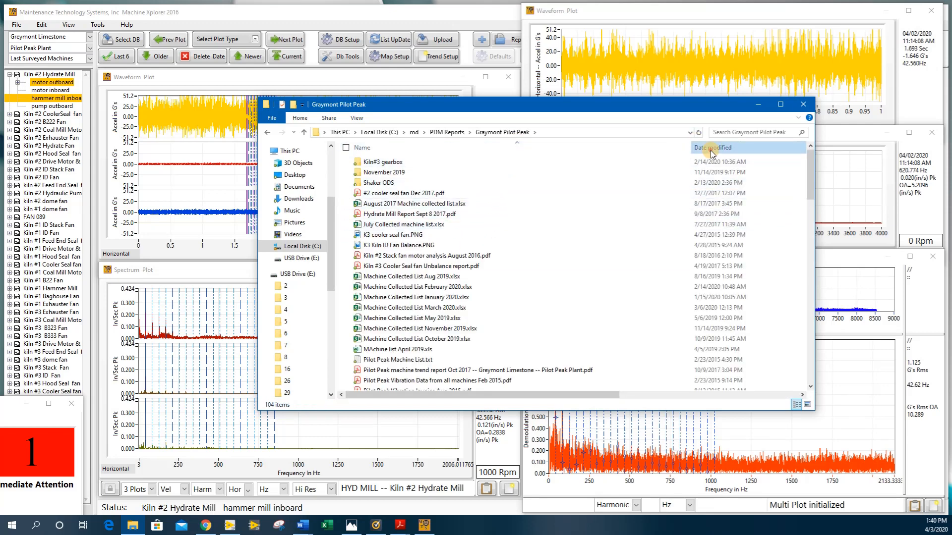
pyautogui.click(694, 148)
pyautogui.doubleClick(510, 163)
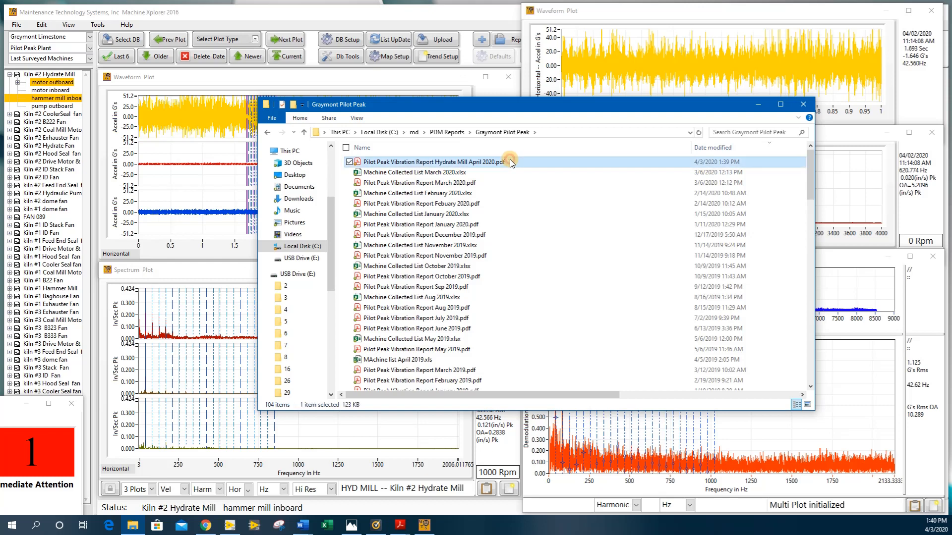